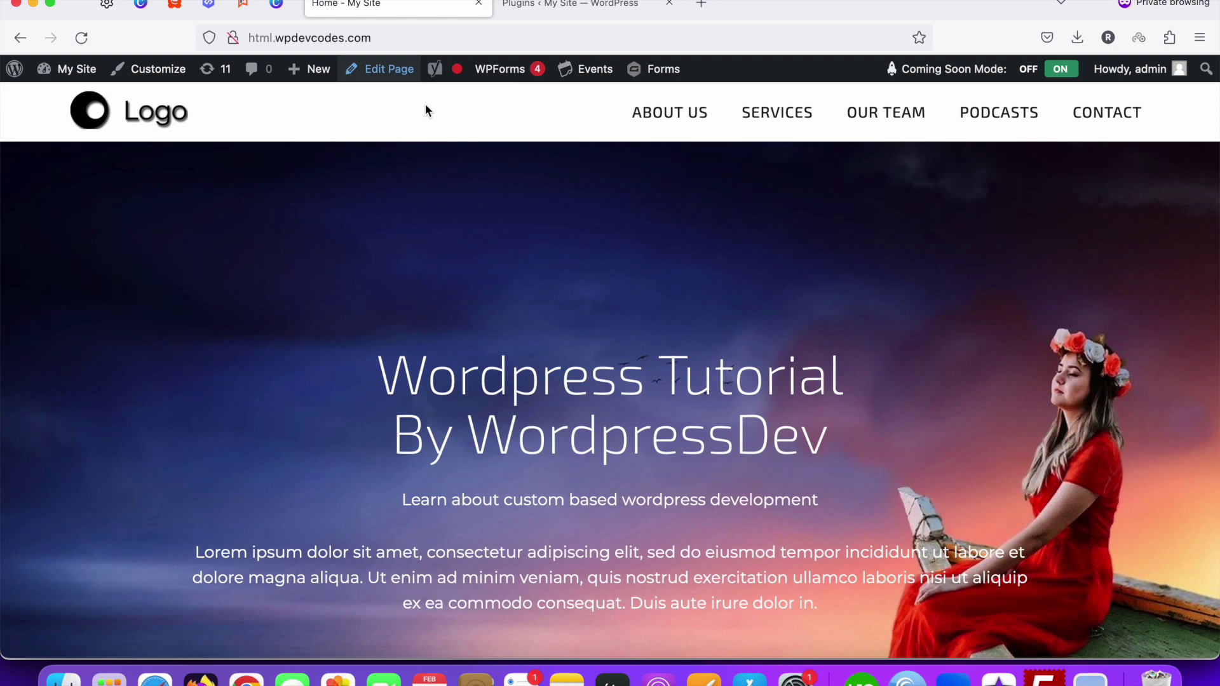
- Go to Plugins > Add New and search the directory for 'notification ba'
scroll(430, 289, down, 1)
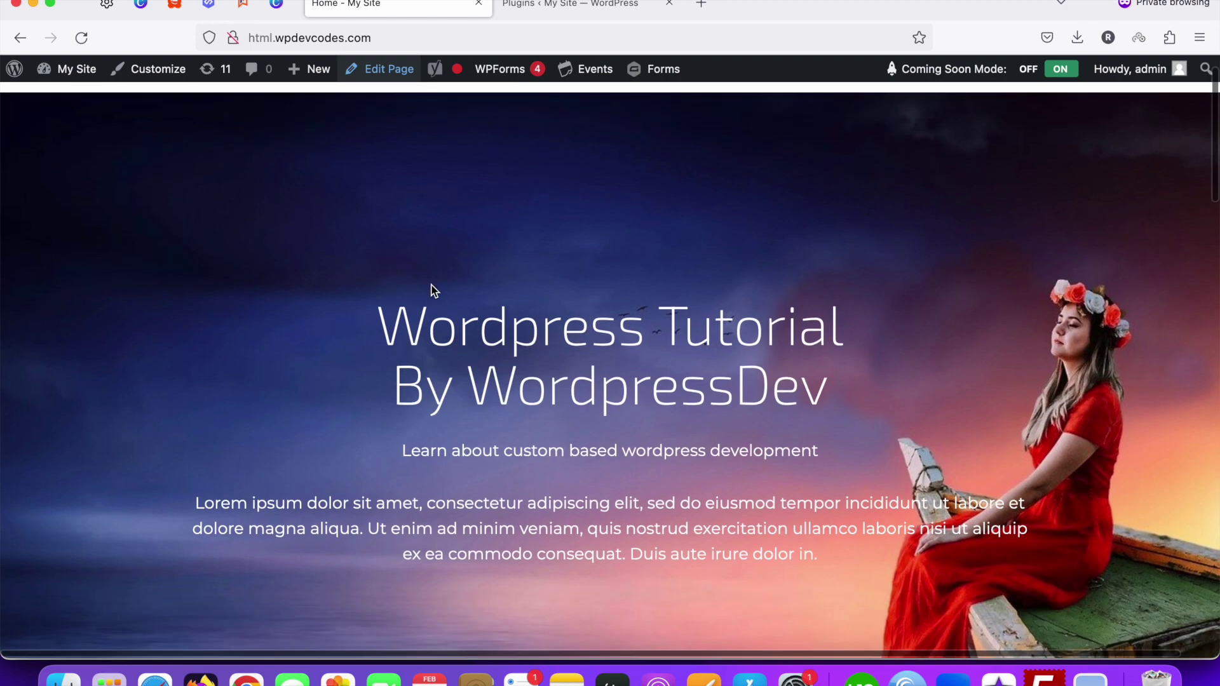
scroll(430, 289, up, 1)
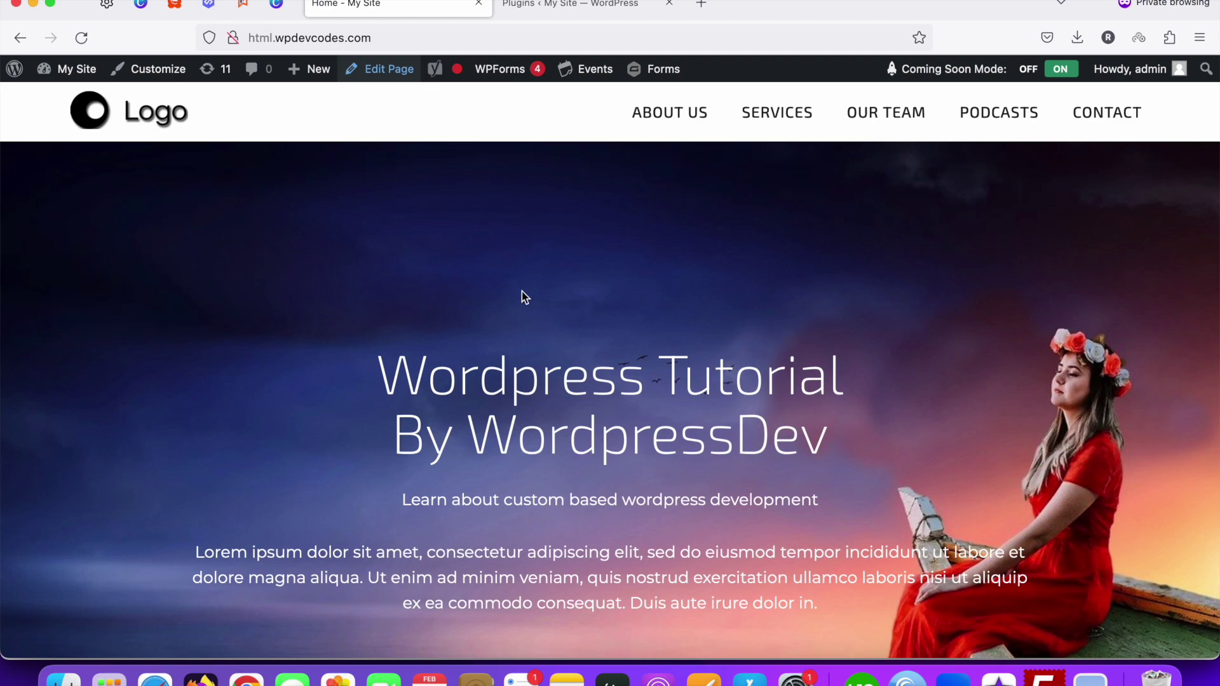
key(super+r)
key(ctrl+Tab)
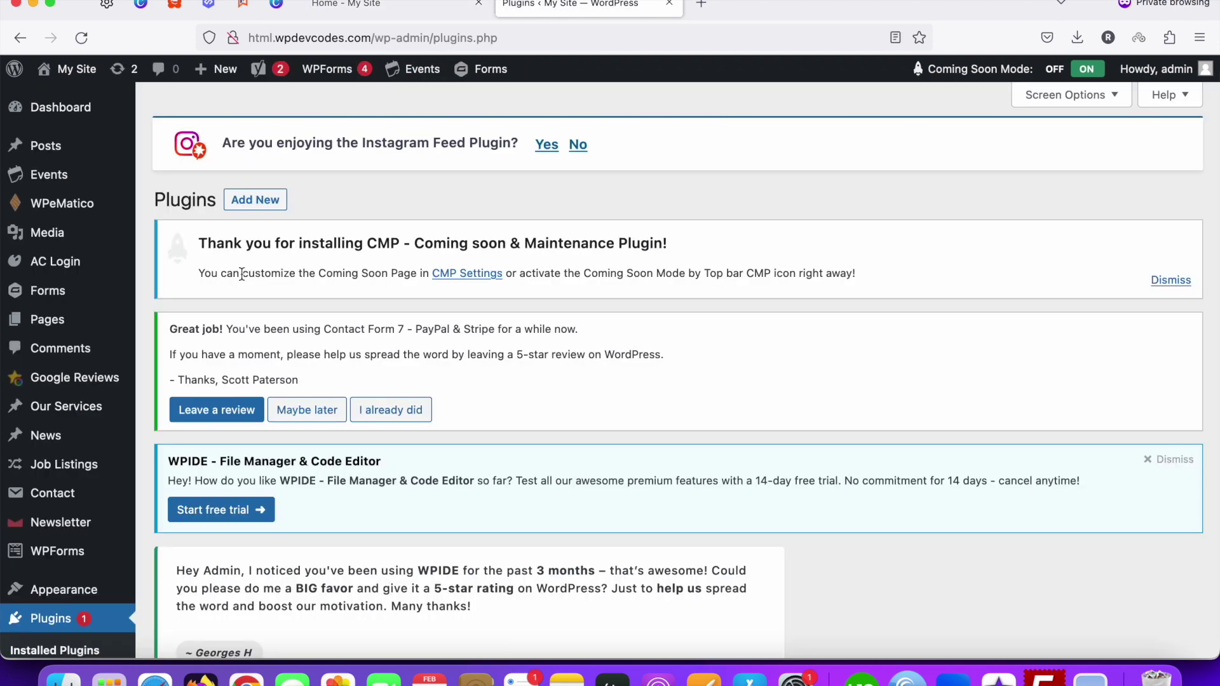
scroll(43, 386, down, 2)
scroll(43, 386, down, 5)
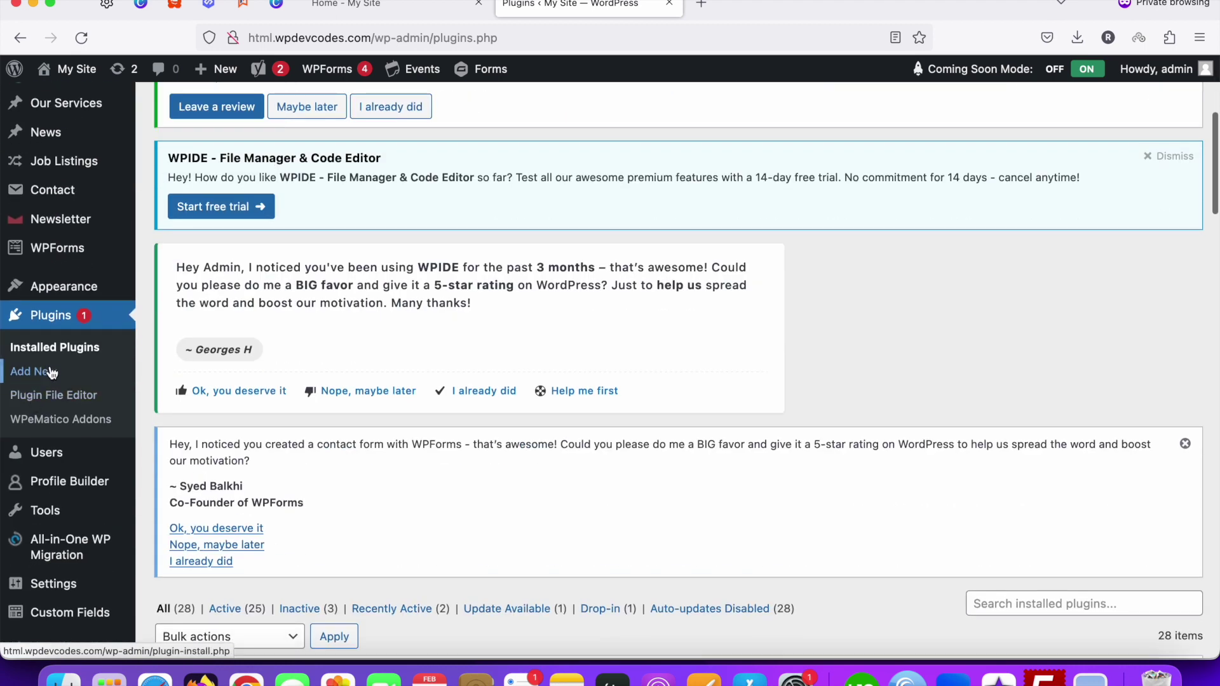
click(45, 378)
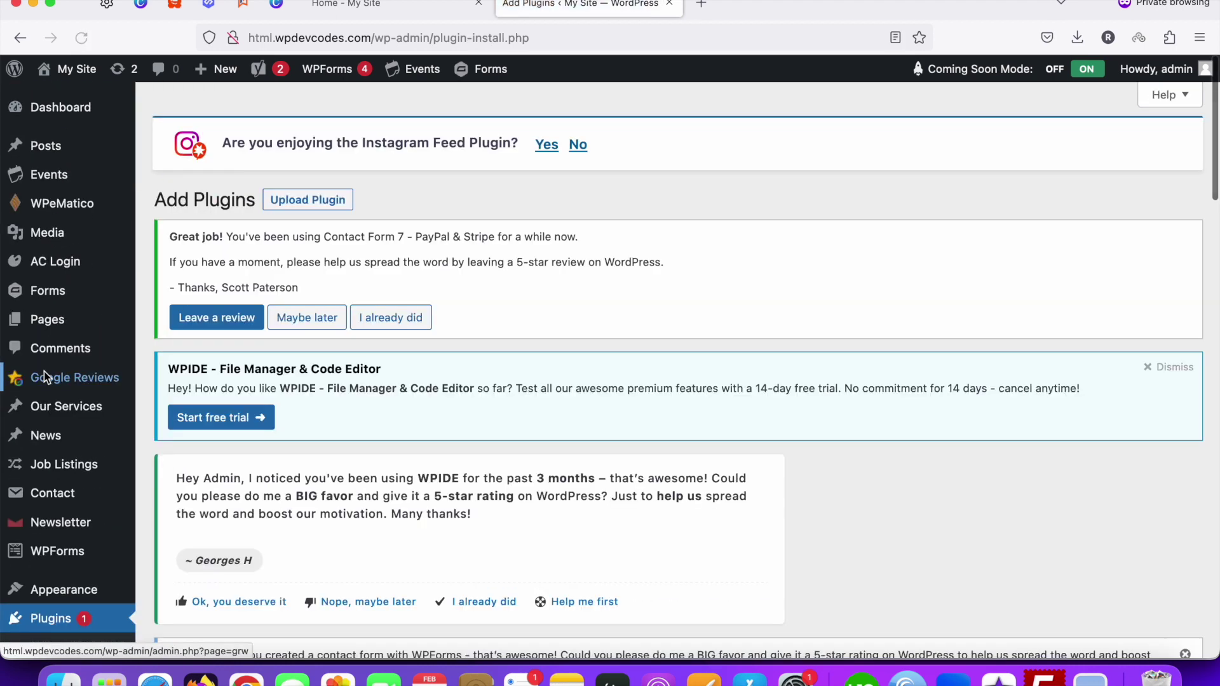
scroll(467, 357, down, 8)
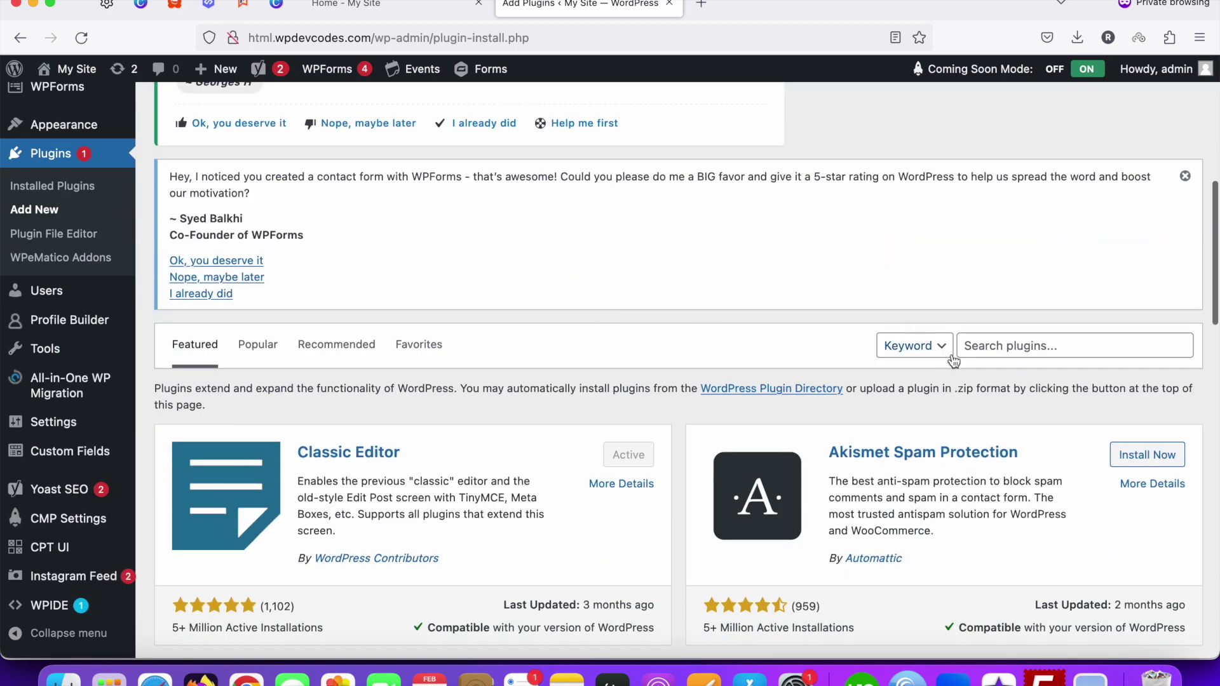
click(1015, 348)
text(no)
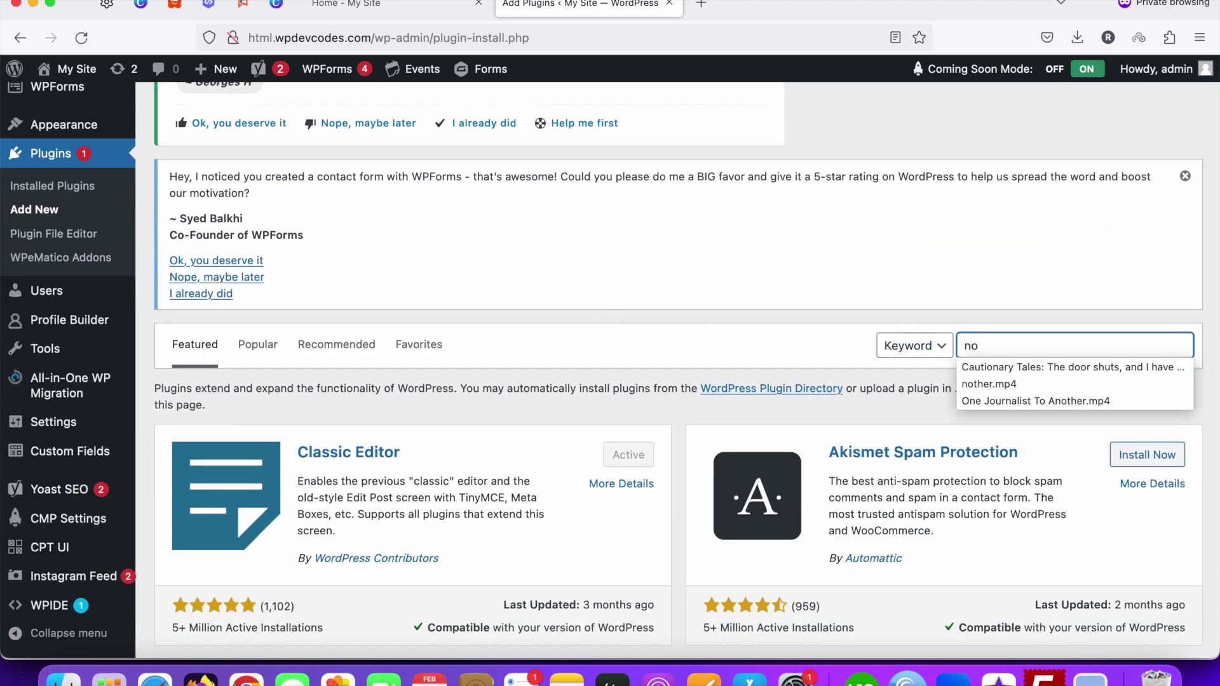
text(tifi)
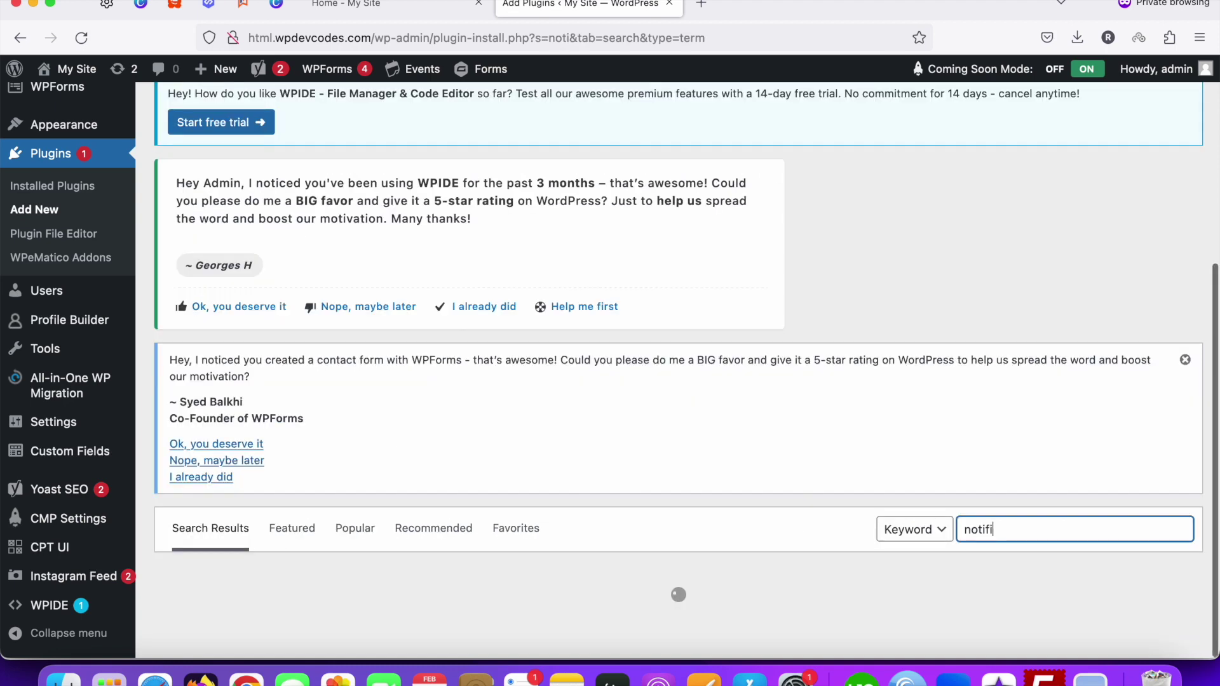
text(cation bar)
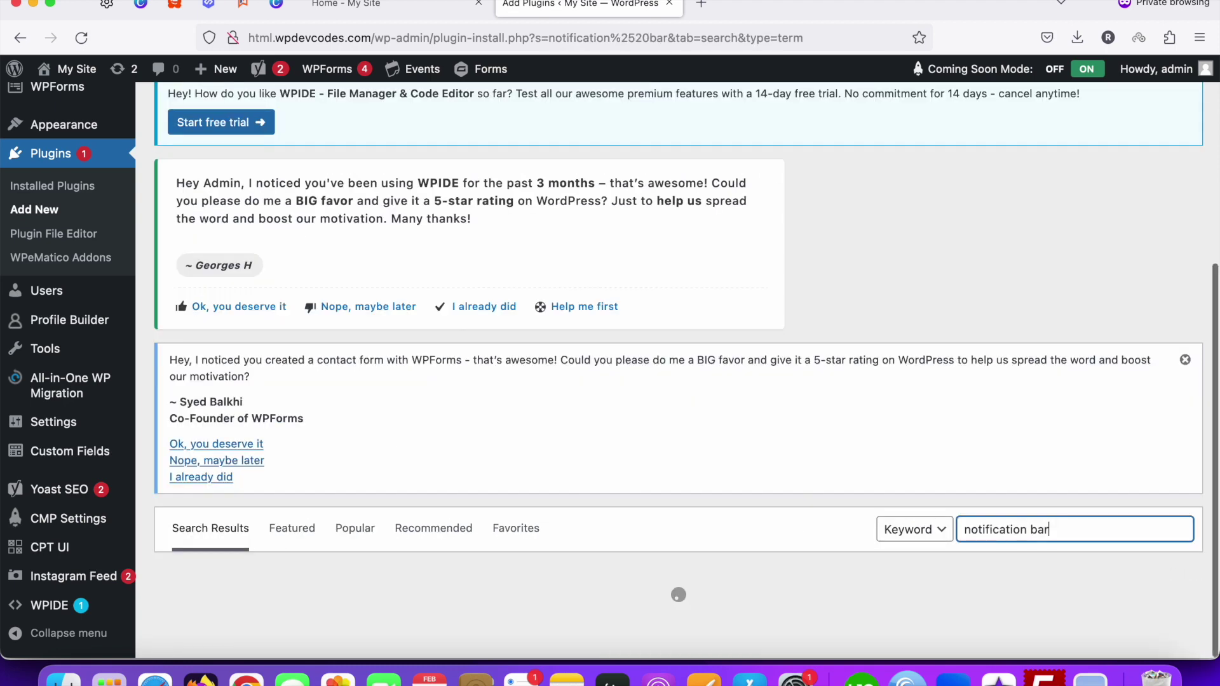
- Install and activate the WPFront Notification Bar plugin
scroll(965, 381, down, 10)
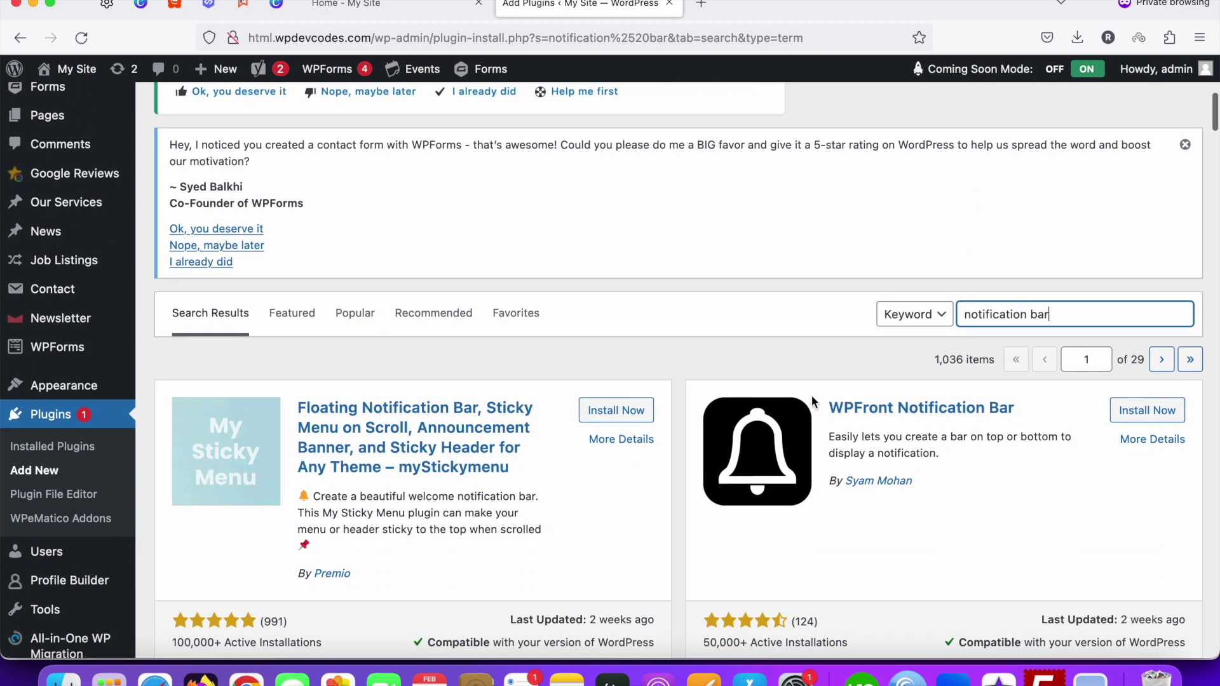
scroll(670, 396, up, 6)
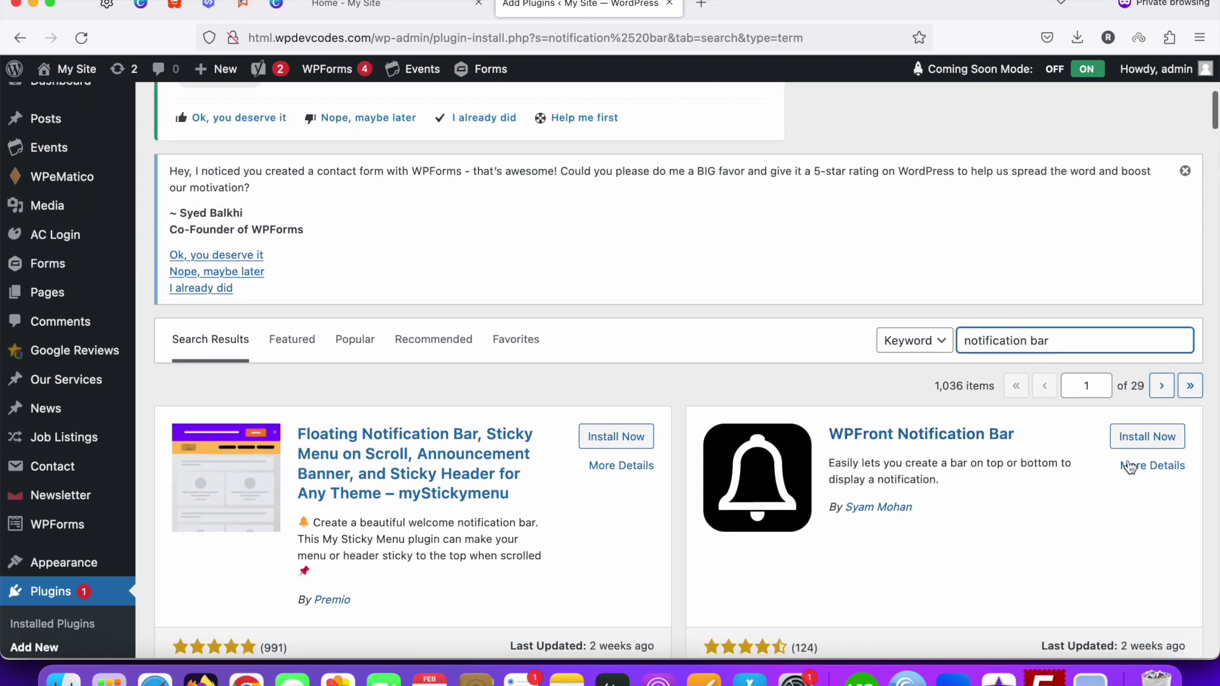
click(1144, 437)
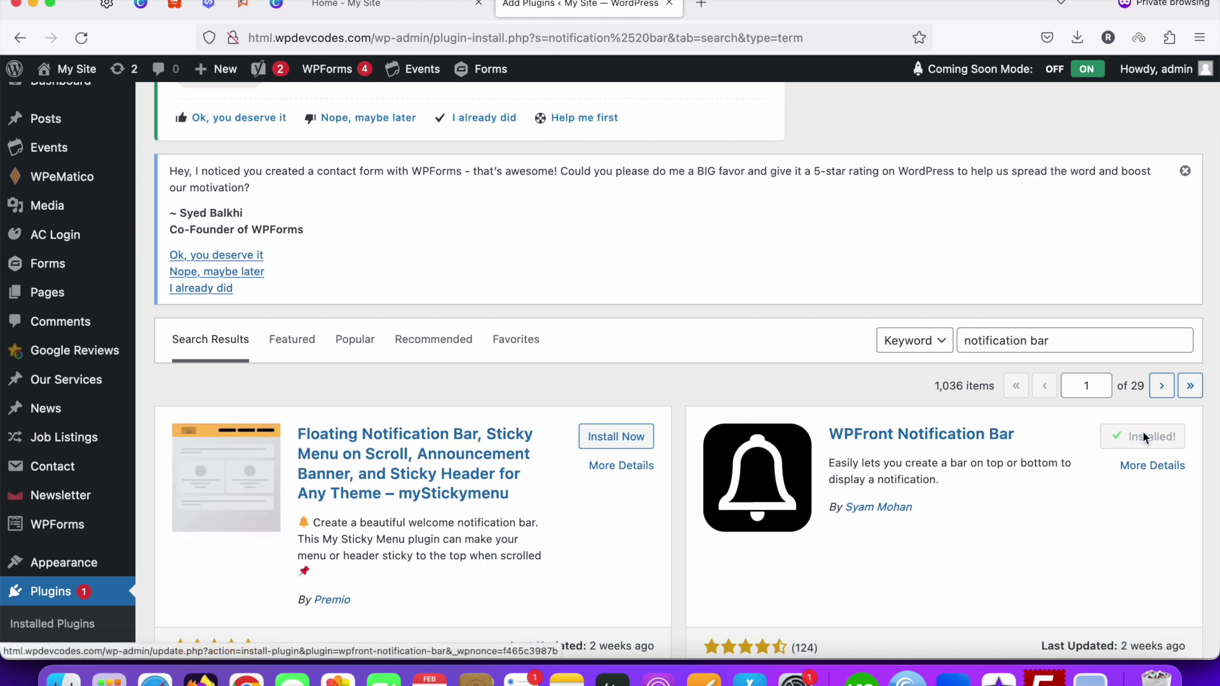
scroll(1147, 439, down, 1)
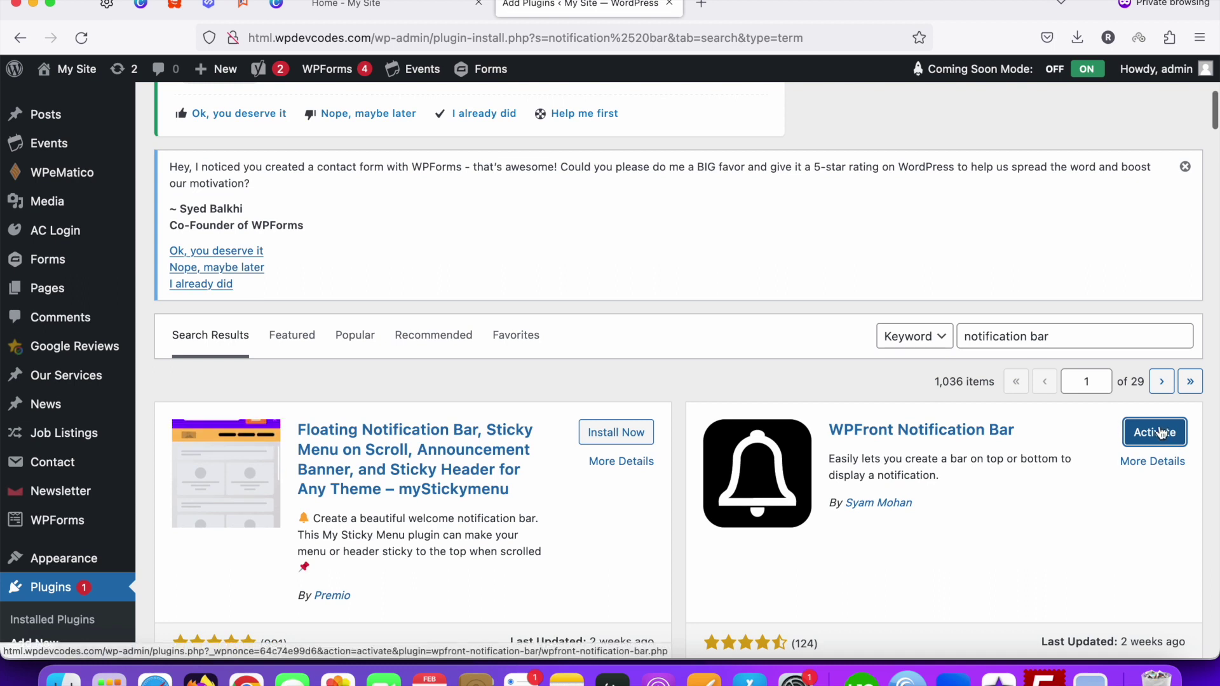
click(1156, 437)
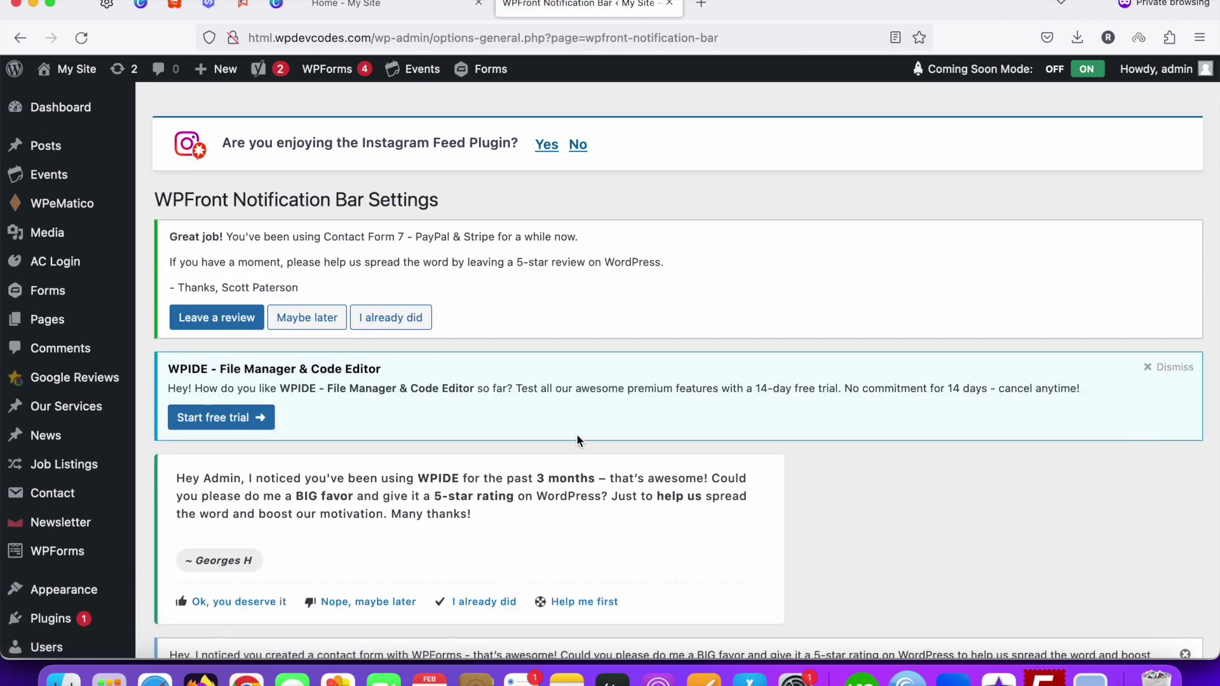
- Reload the Notification Bar settings page
scroll(577, 433, down, 5)
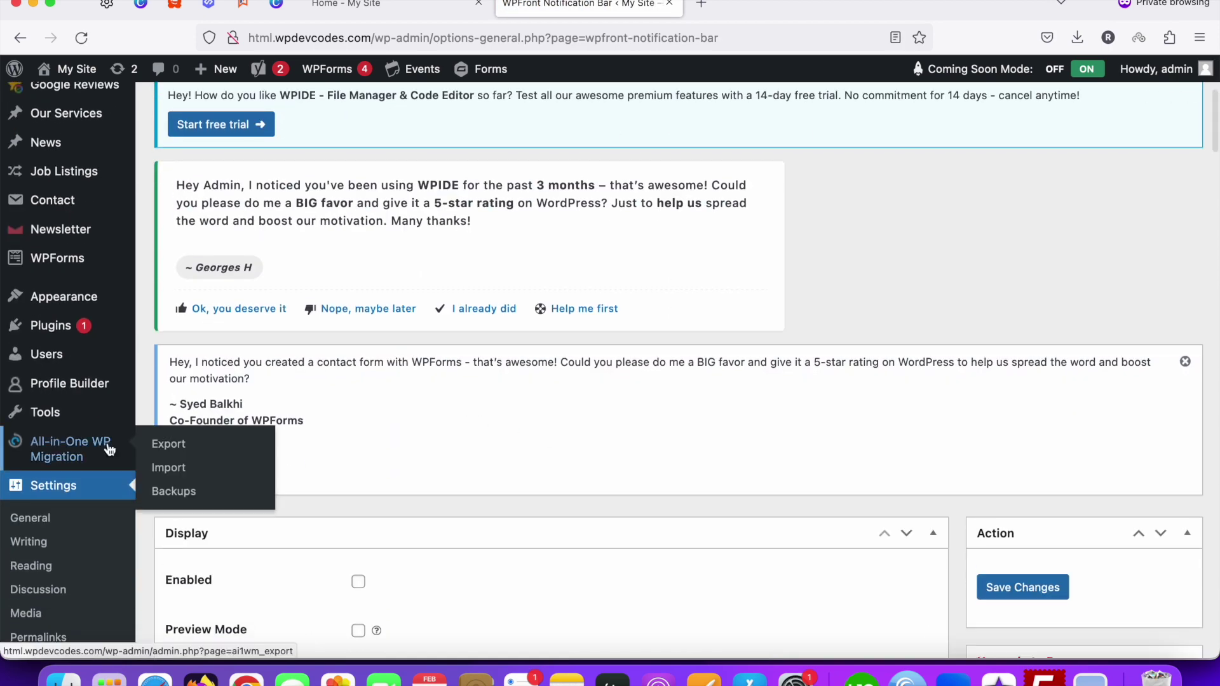
scroll(109, 448, down, 1)
scroll(109, 449, down, 3)
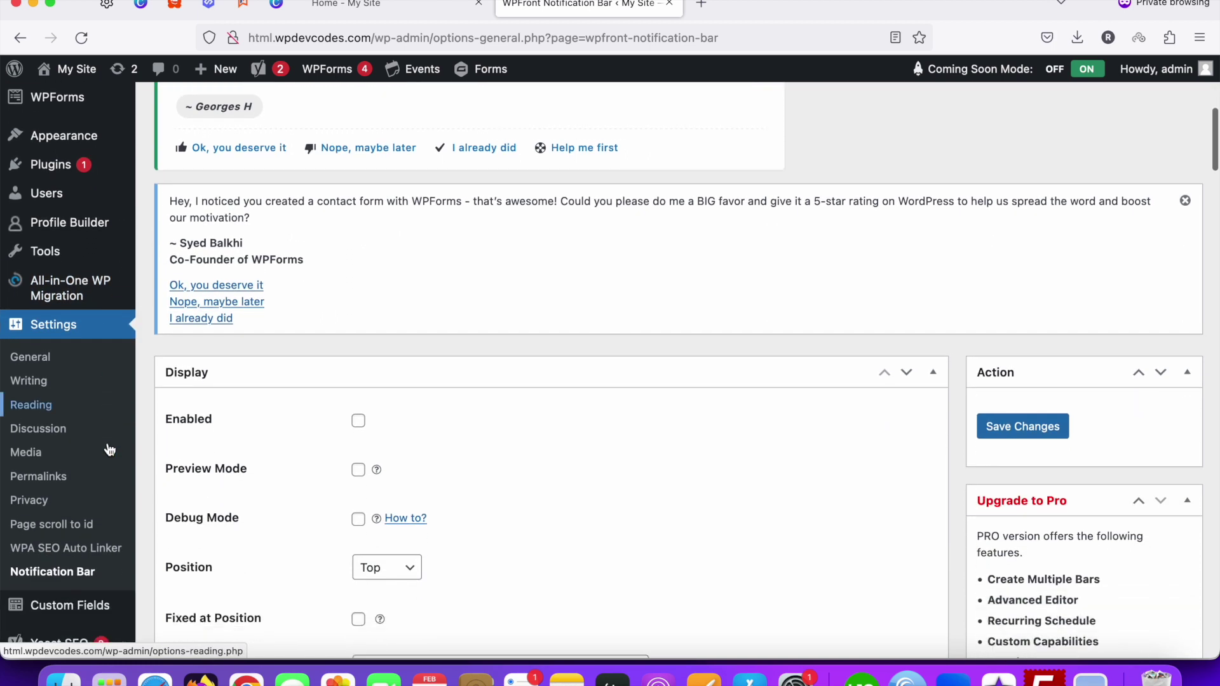
scroll(61, 318, down, 1)
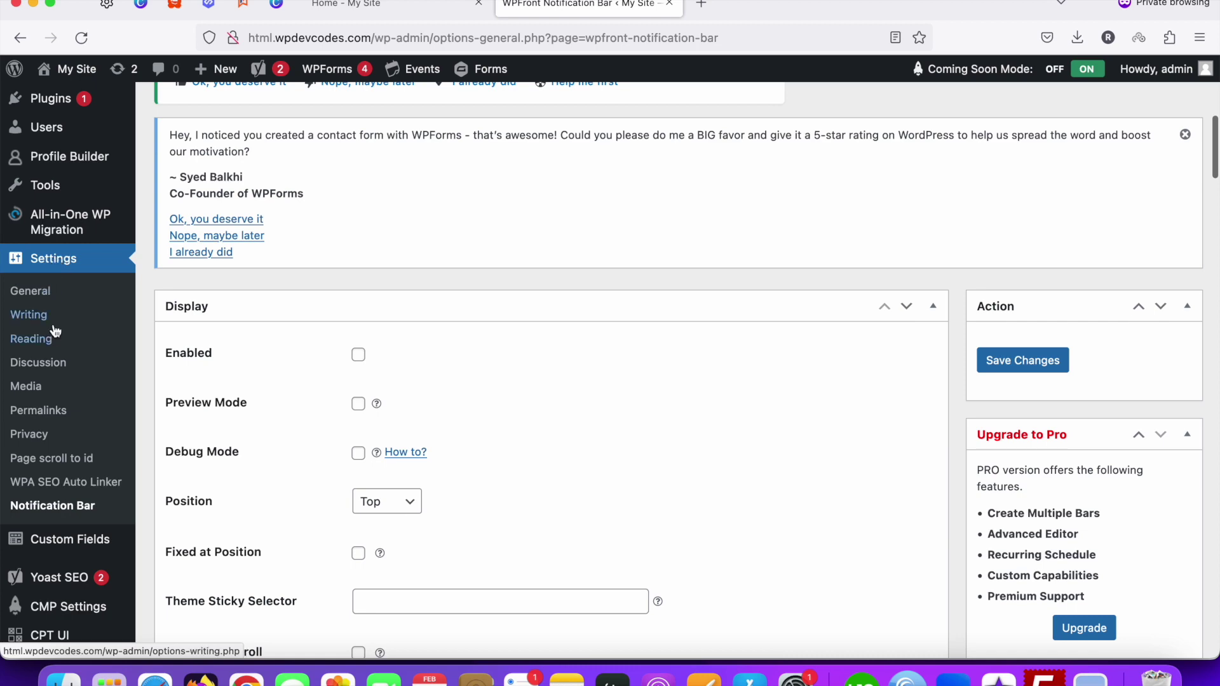
click(46, 513)
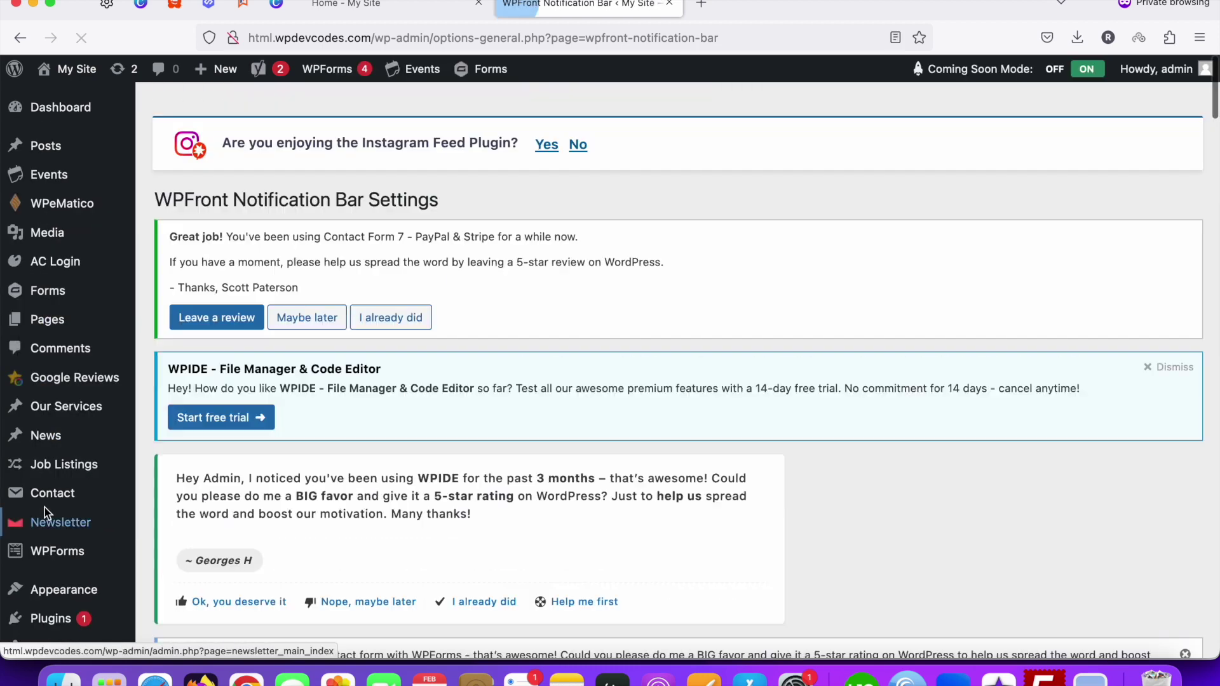
scroll(516, 376, down, 10)
scroll(516, 376, down, 2)
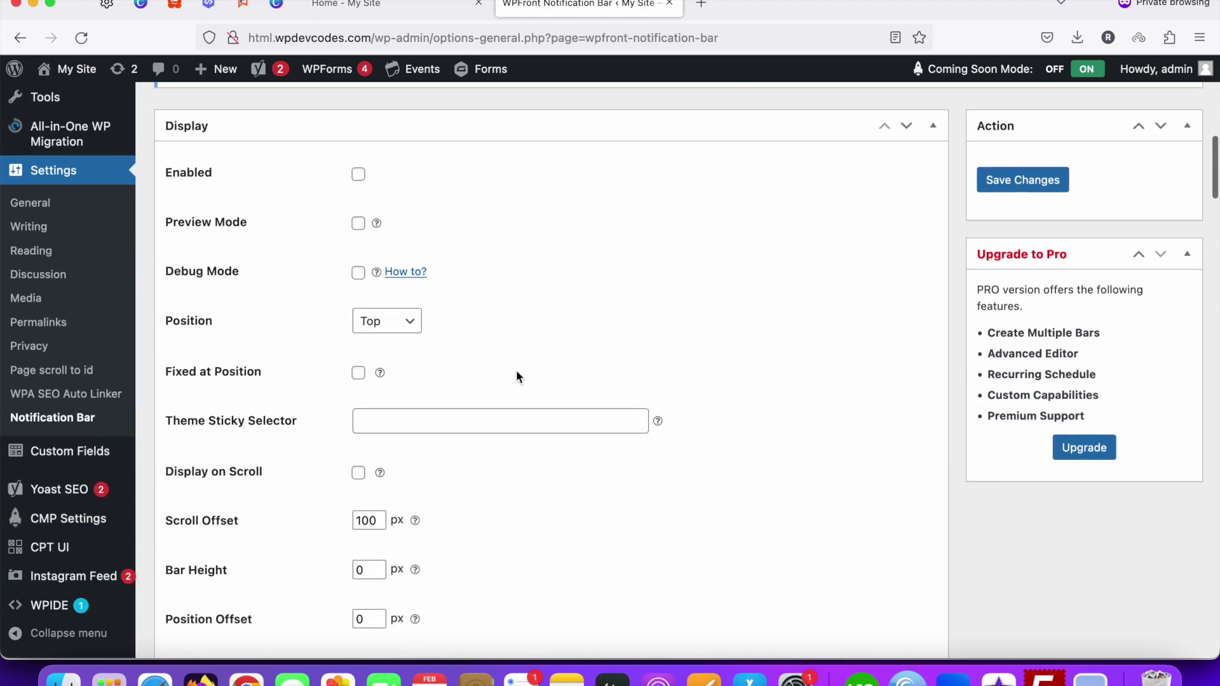
- Enable the notification bar, keep its Position at Top, and scroll to Message Text
click(360, 178)
click(407, 321)
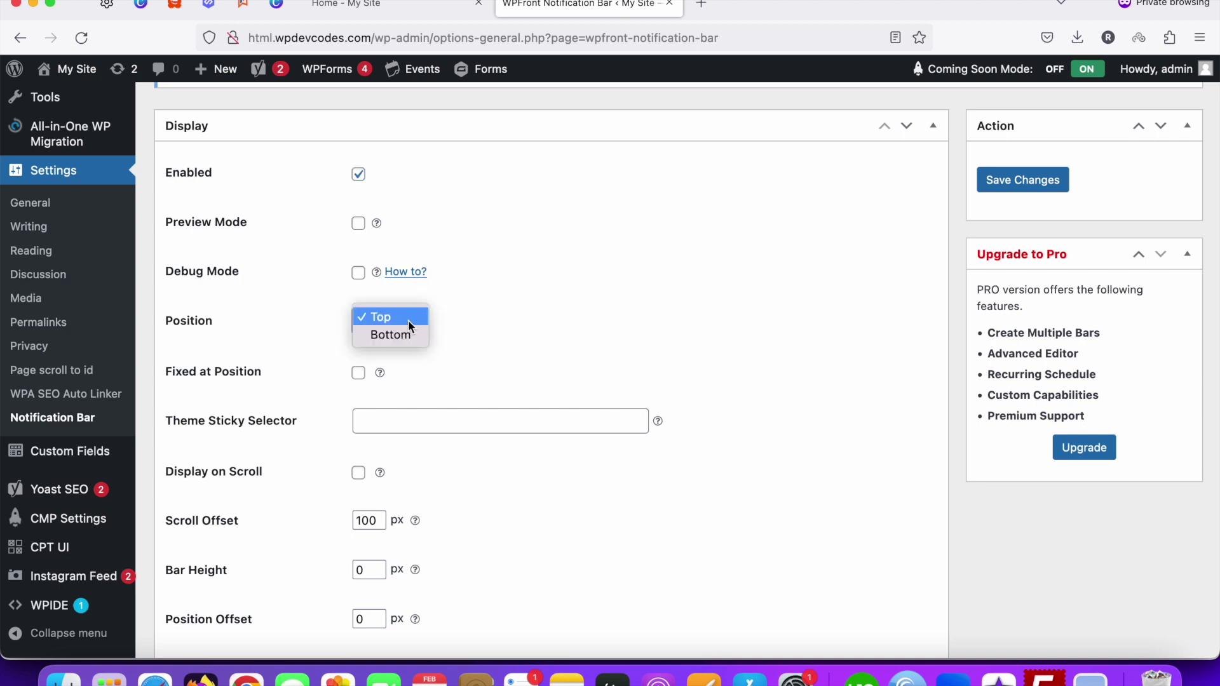
click(408, 318)
click(486, 333)
scroll(486, 334, down, 5)
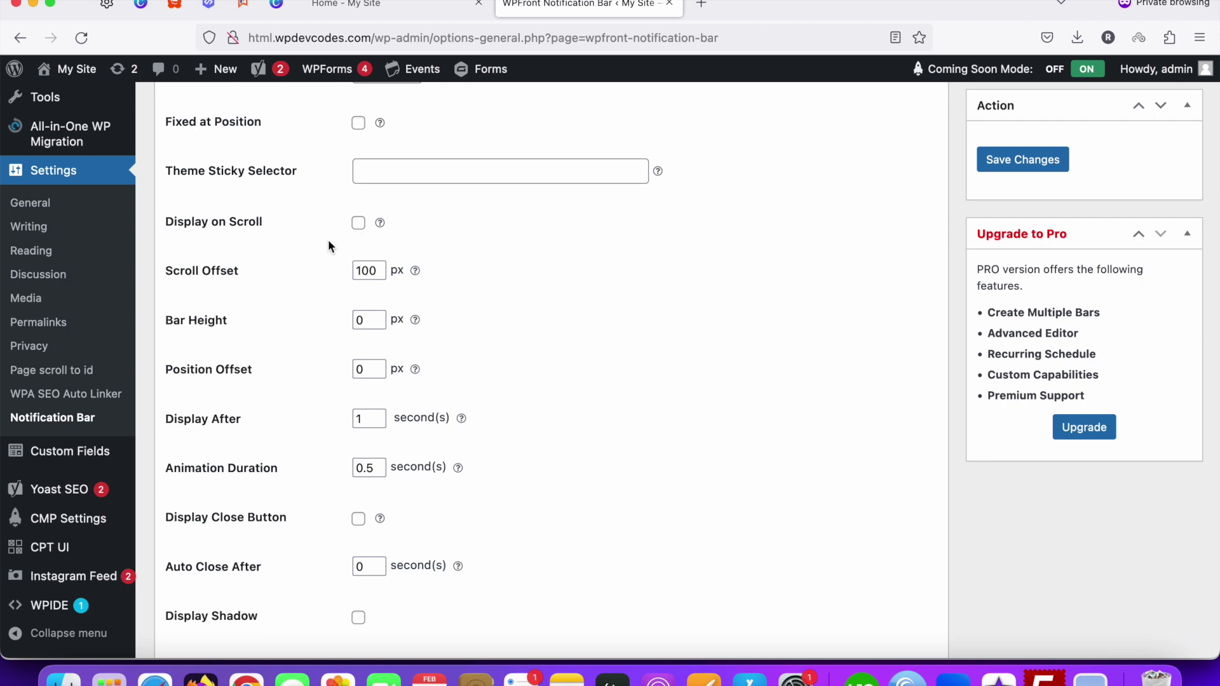
scroll(452, 364, down, 5)
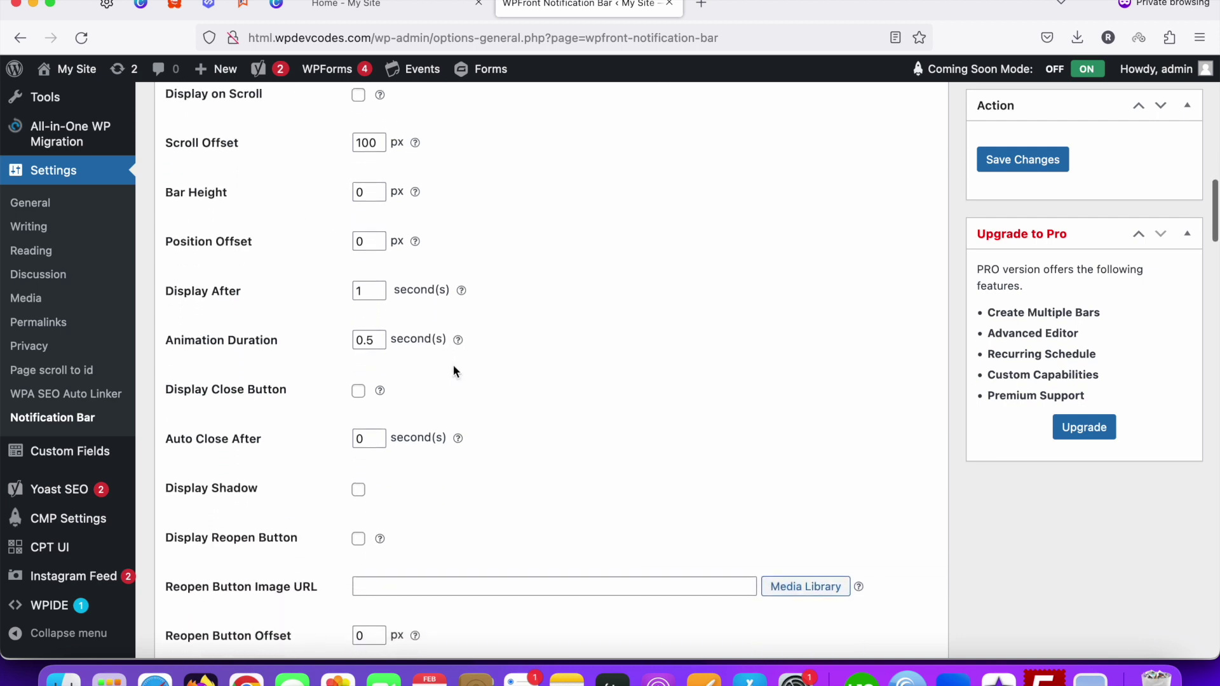
scroll(453, 365, down, 10)
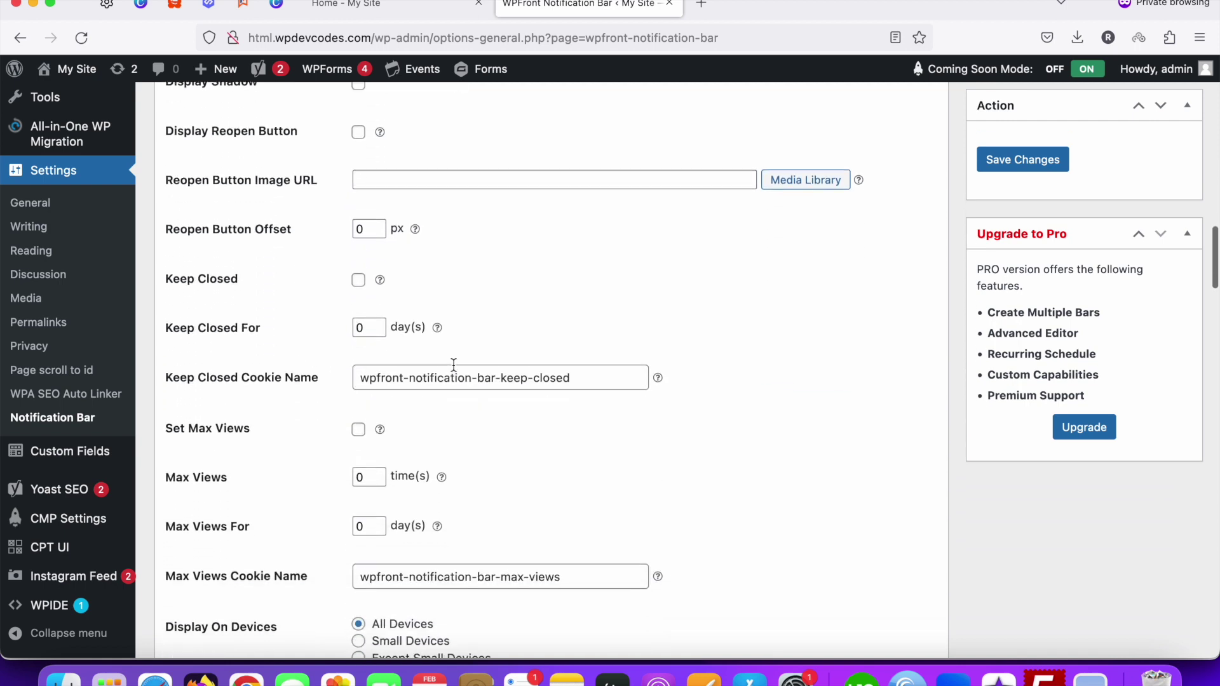
scroll(346, 364, down, 13)
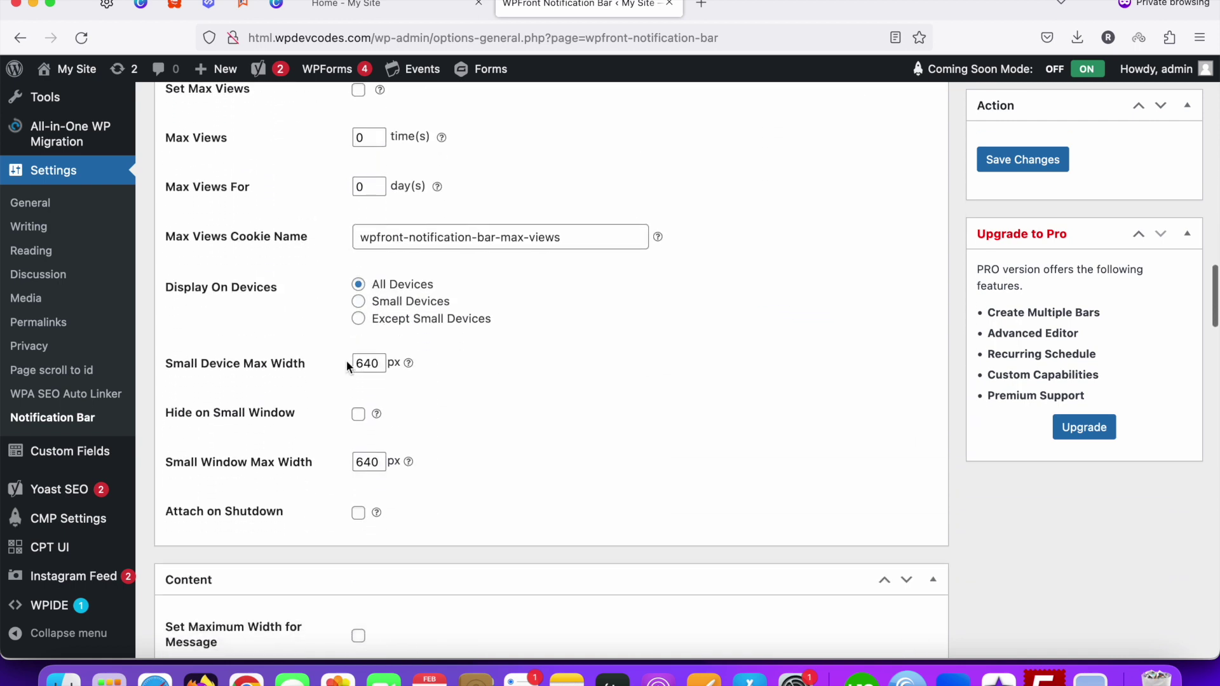
scroll(347, 365, down, 8)
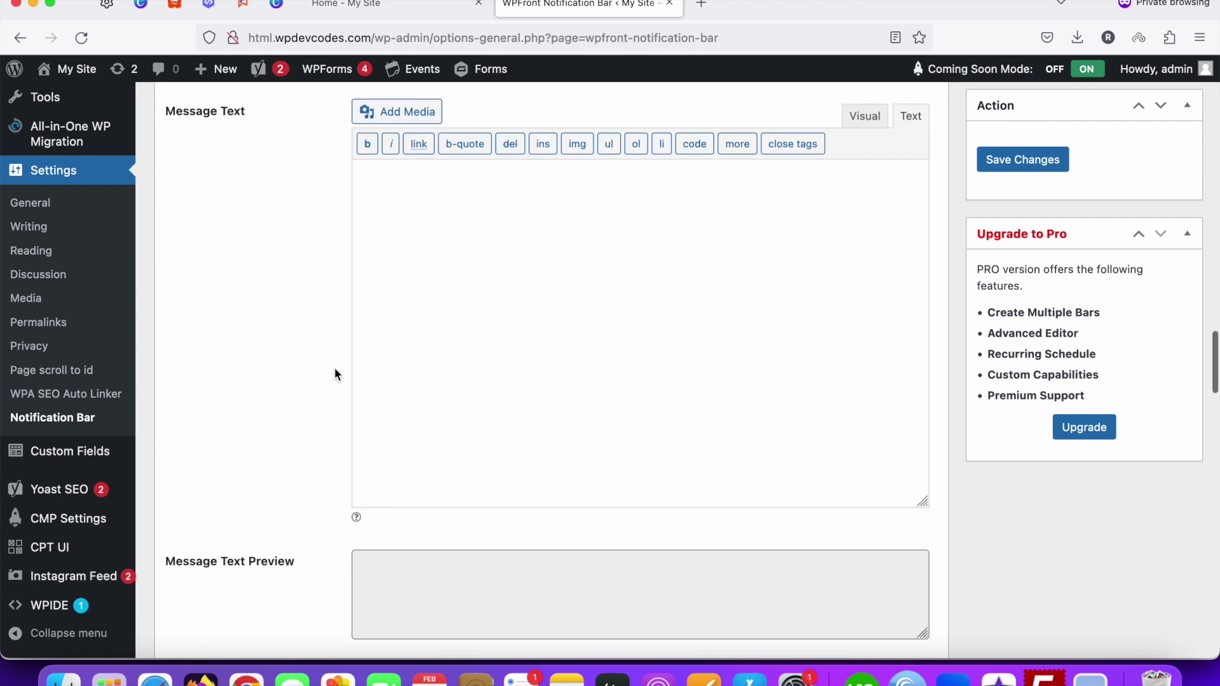
- Type 'Lorem ipsum is dummy text.' as the message and paste a second copy after it
scroll(336, 373, up, 3)
scroll(335, 375, up, 2)
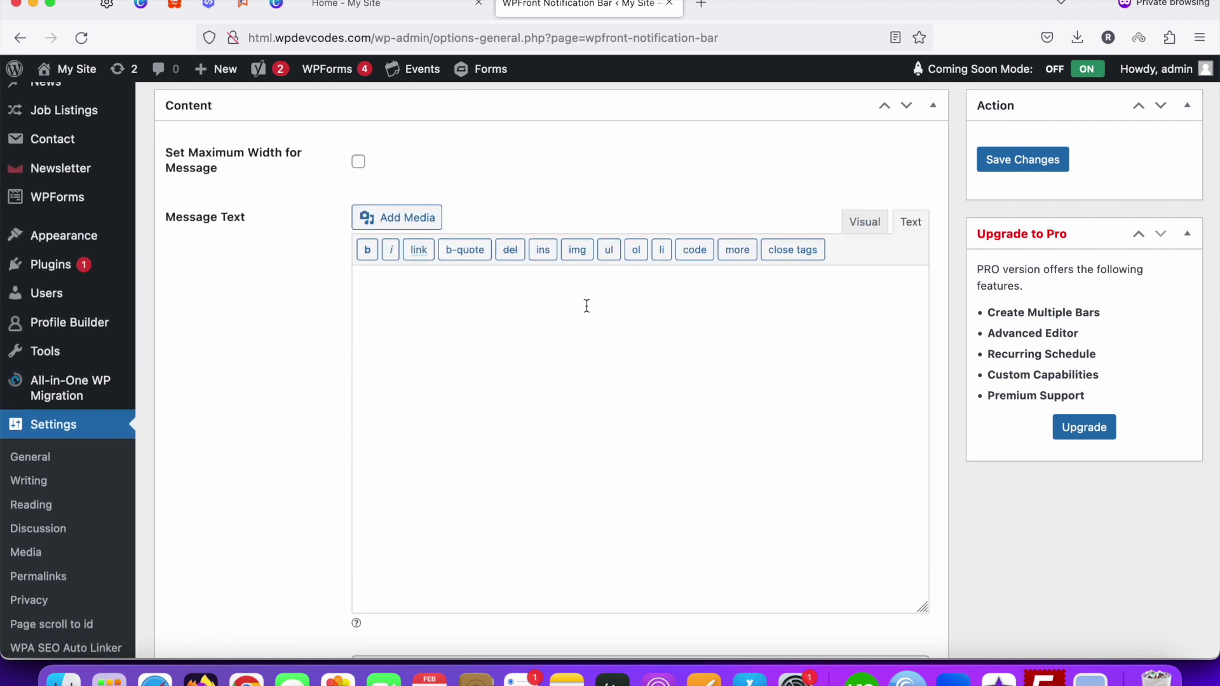
text(Lorem ipsum is dummy t)
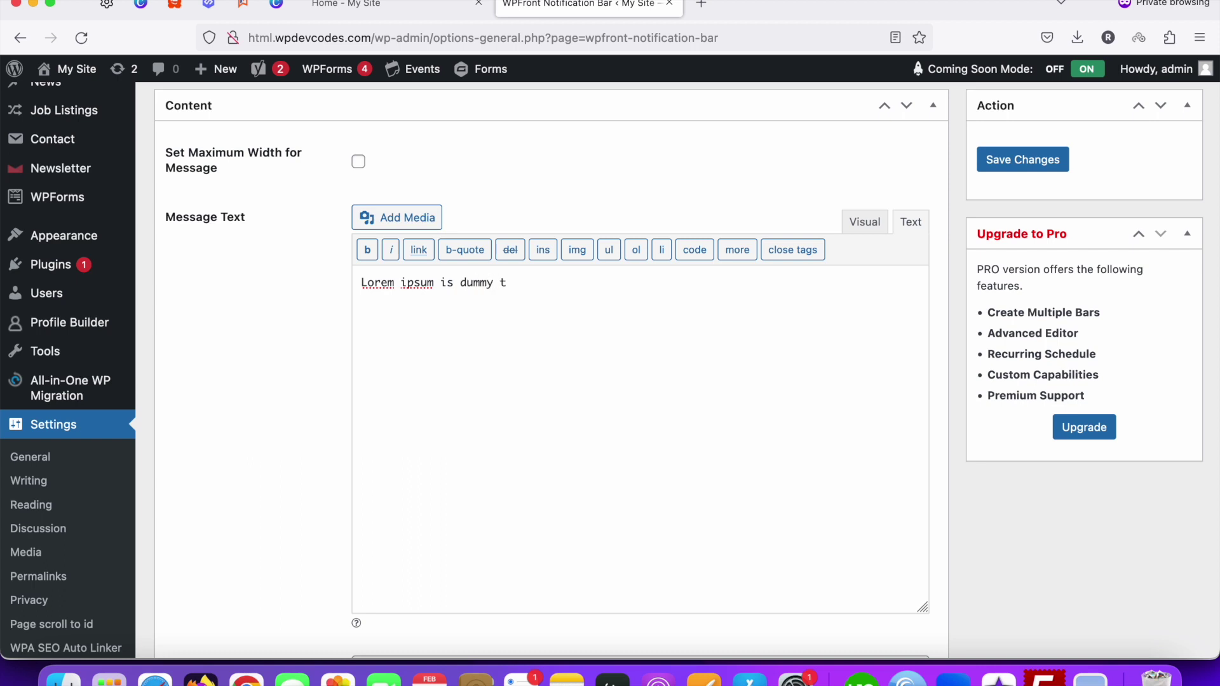
text(ext.)
key(super+a)
key(super+c)
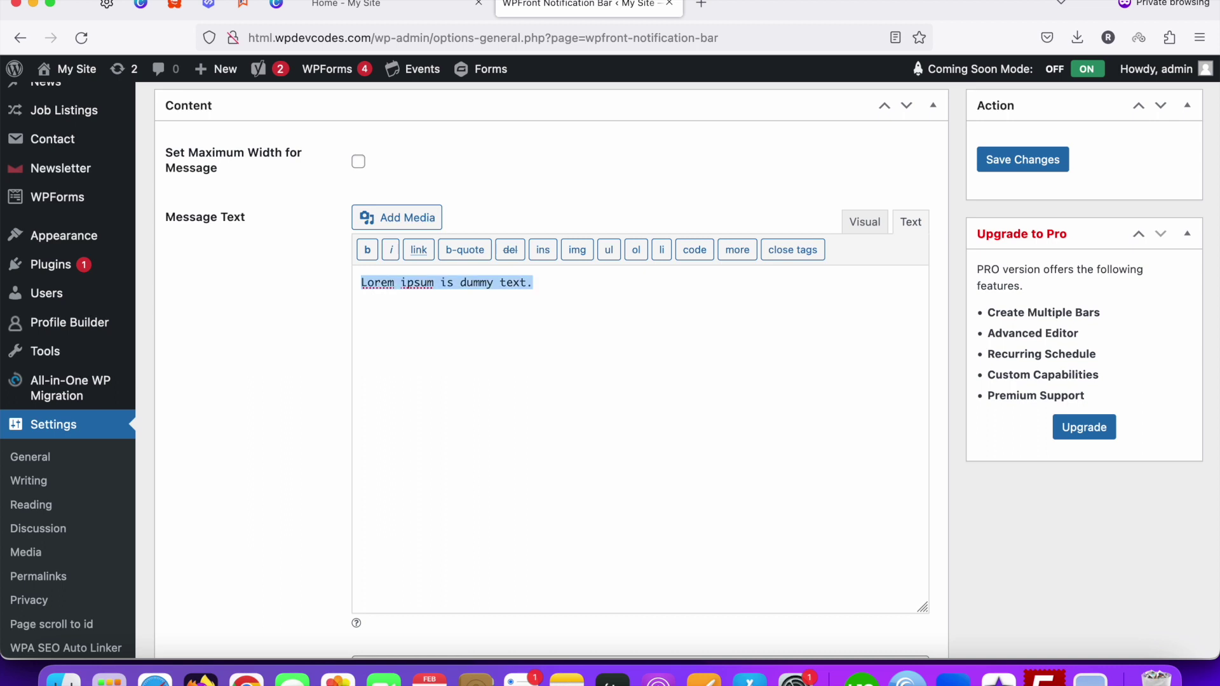
key(Right)
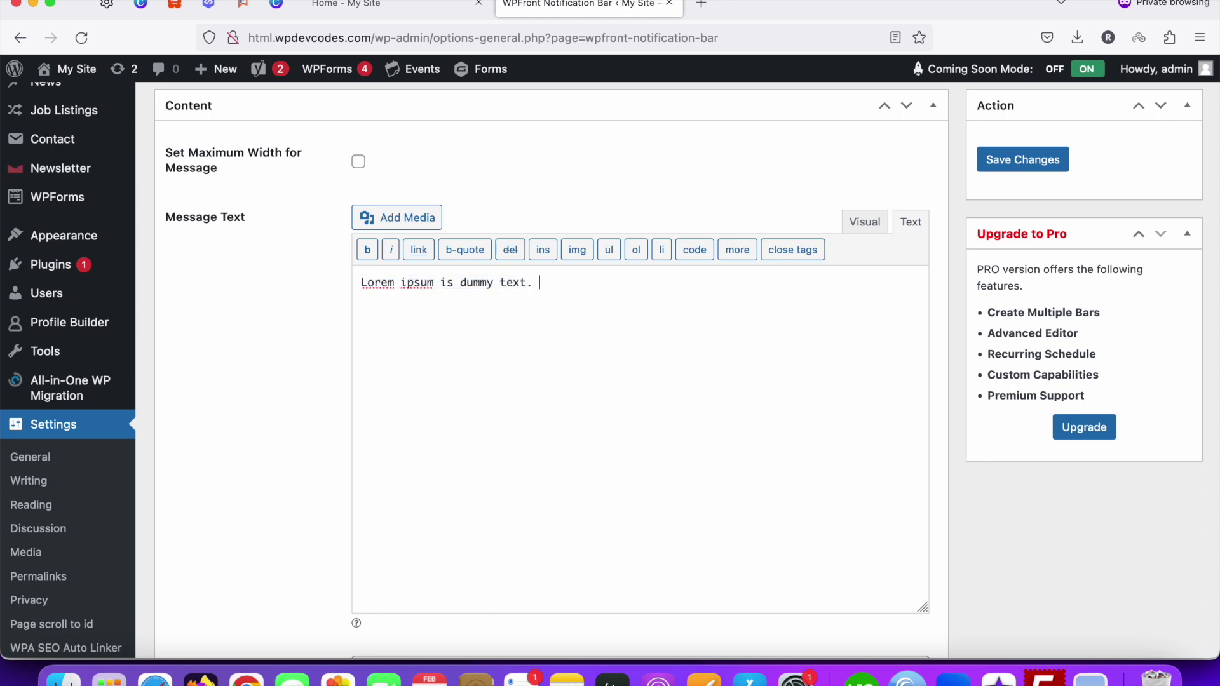
key(super+v)
text(.)
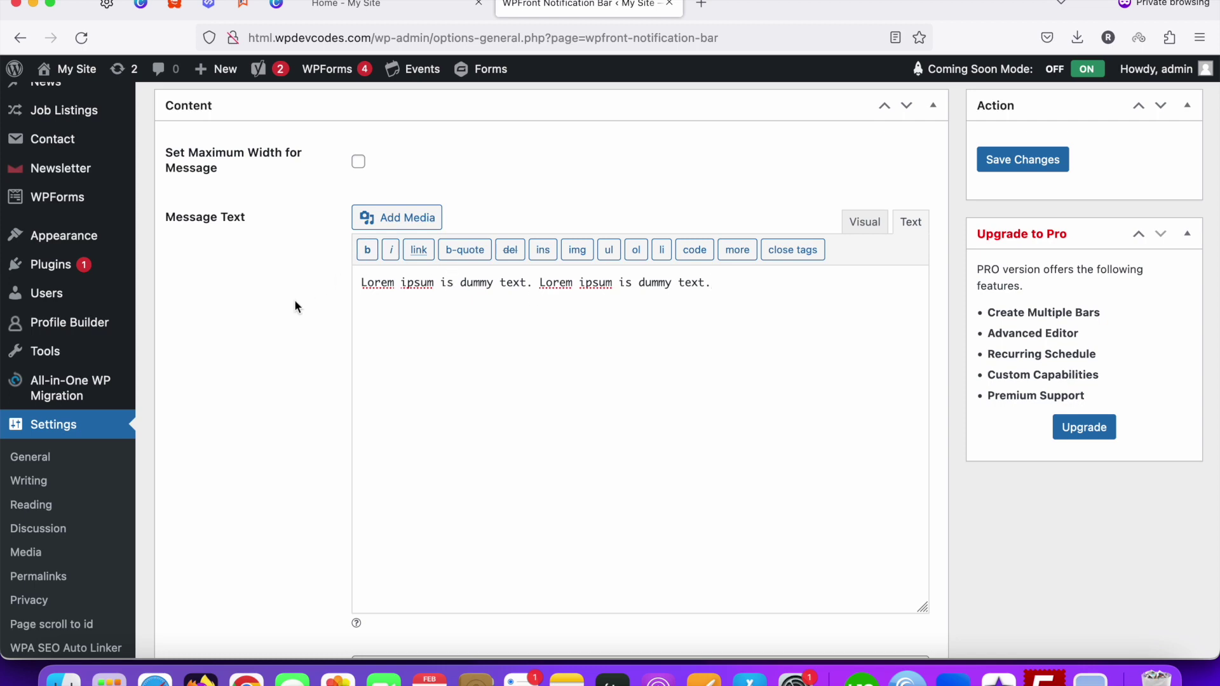
scroll(295, 306, down, 8)
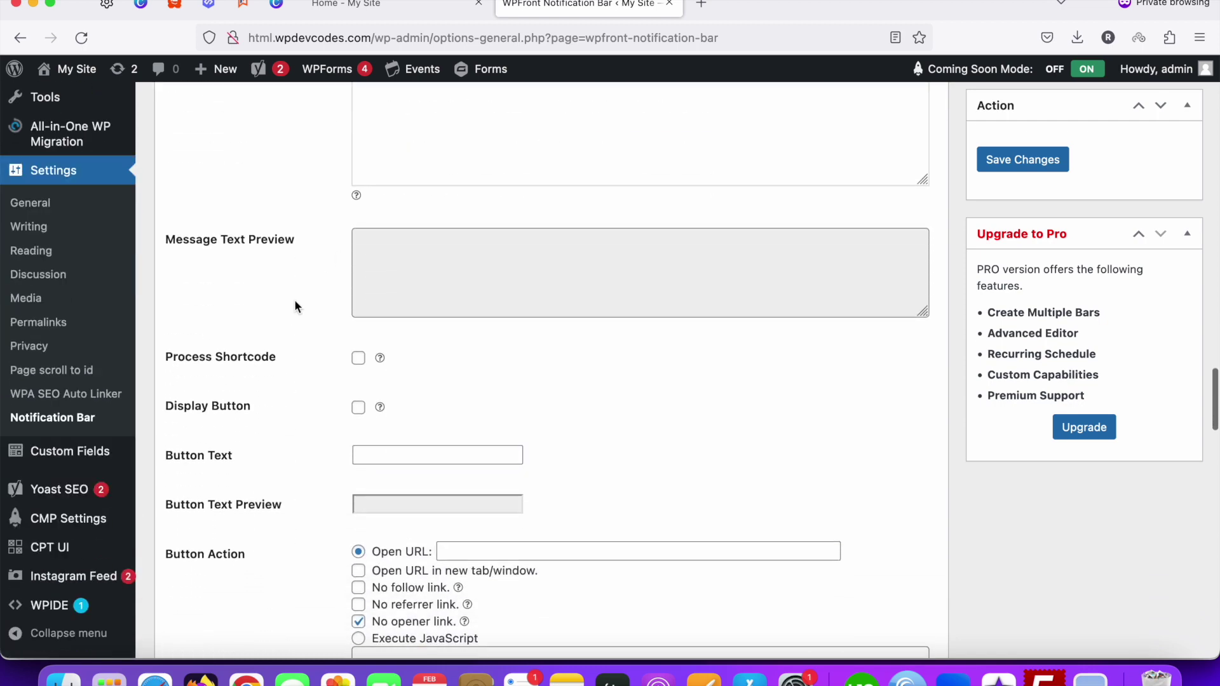
scroll(295, 306, down, 3)
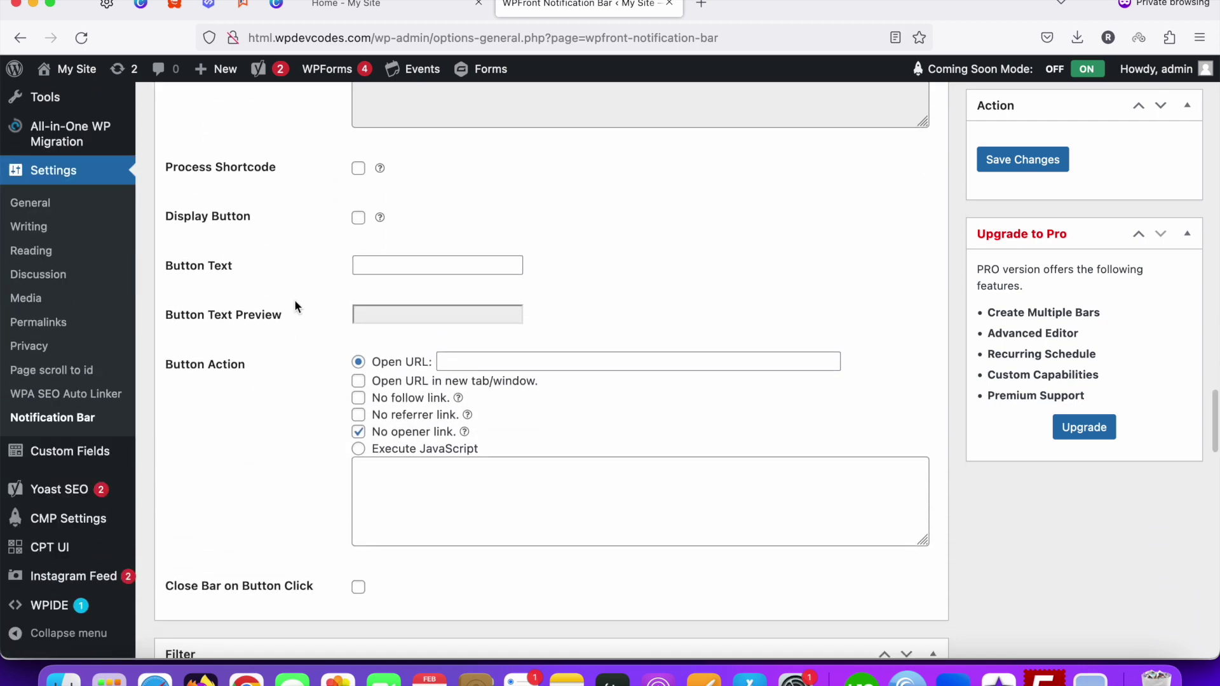
scroll(295, 307, down, 1)
scroll(295, 302, up, 2)
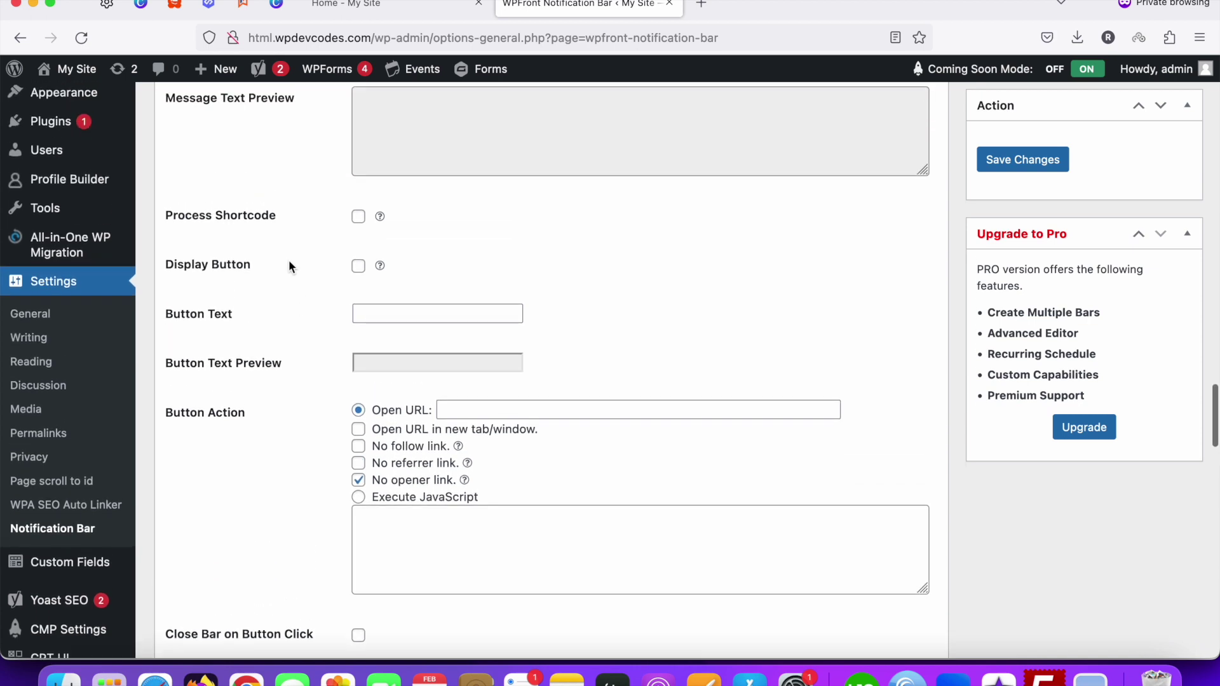
click(358, 266)
click(381, 316)
text(C)
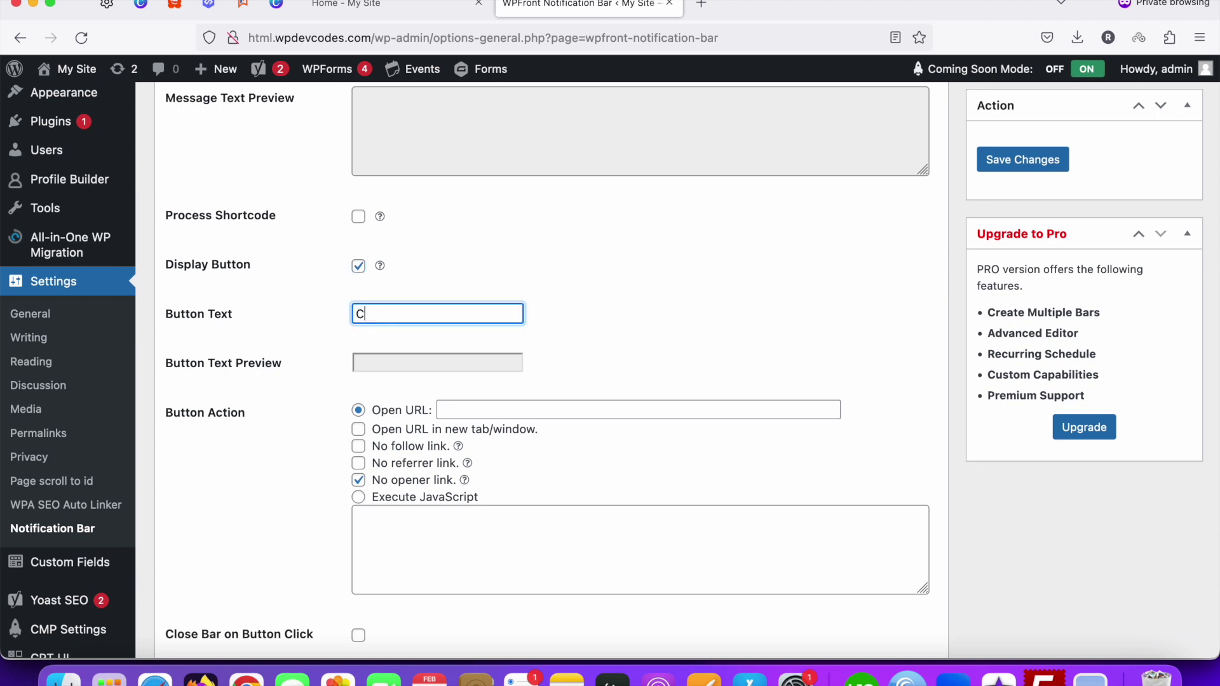
text(lick Here)
scroll(389, 440, down, 2)
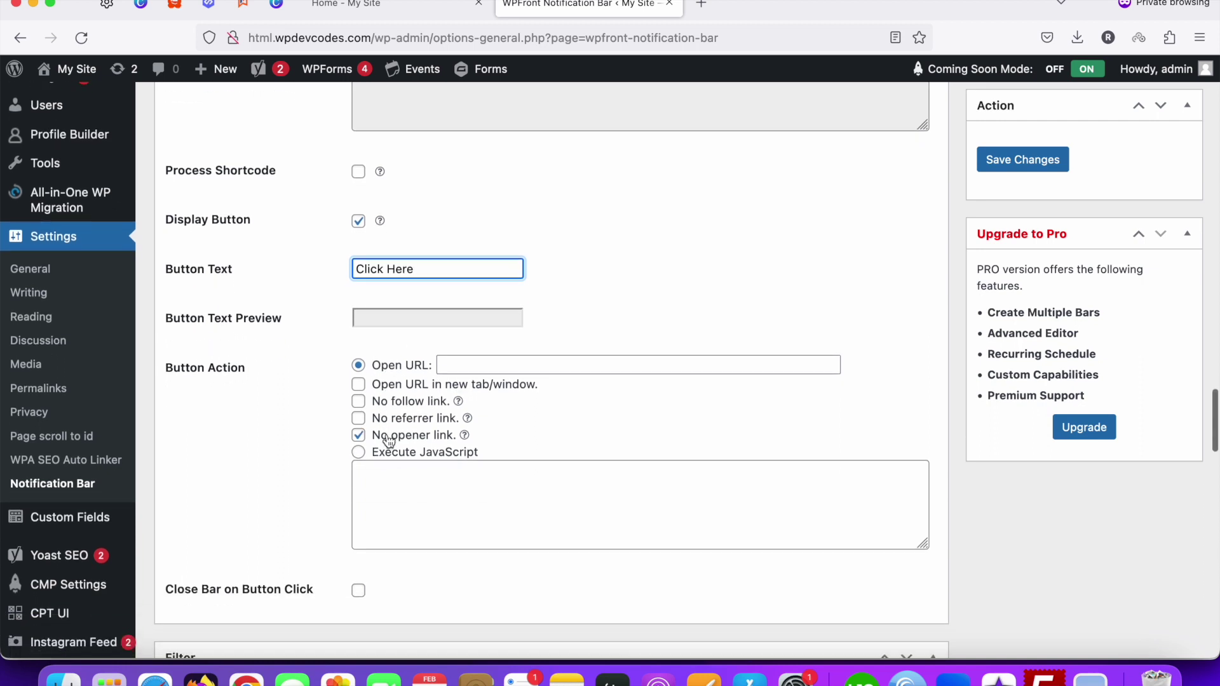
click(370, 322)
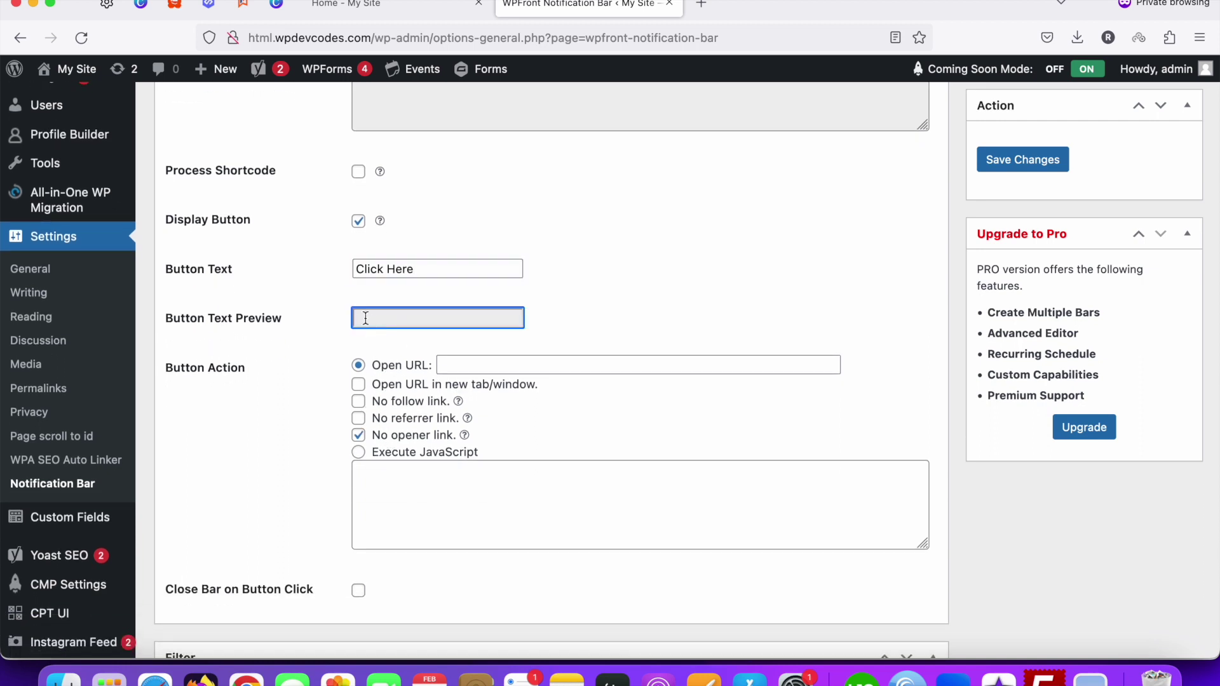
click(494, 367)
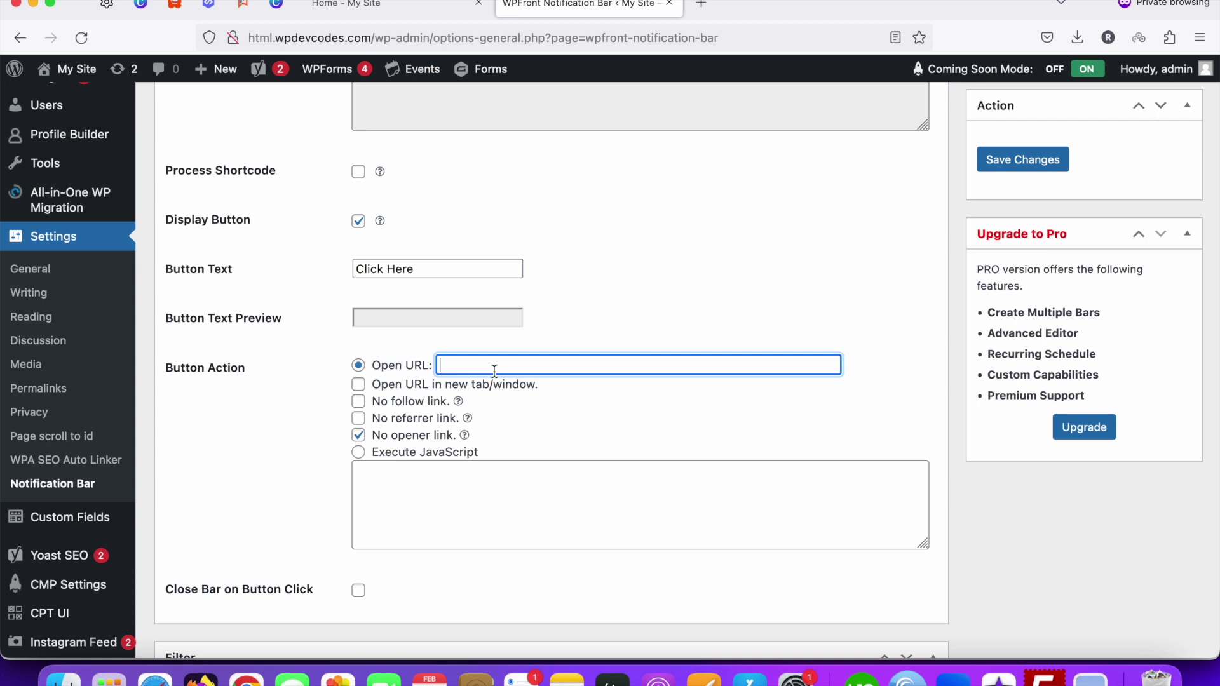
text(www.google.com)
key(Left)
key(Left)
key(Left)
key(Left)
key(Left)
key(Left)
key(Left)
key(Left)
key(Left)
key(Left)
key(Left)
key(Left)
text(https)
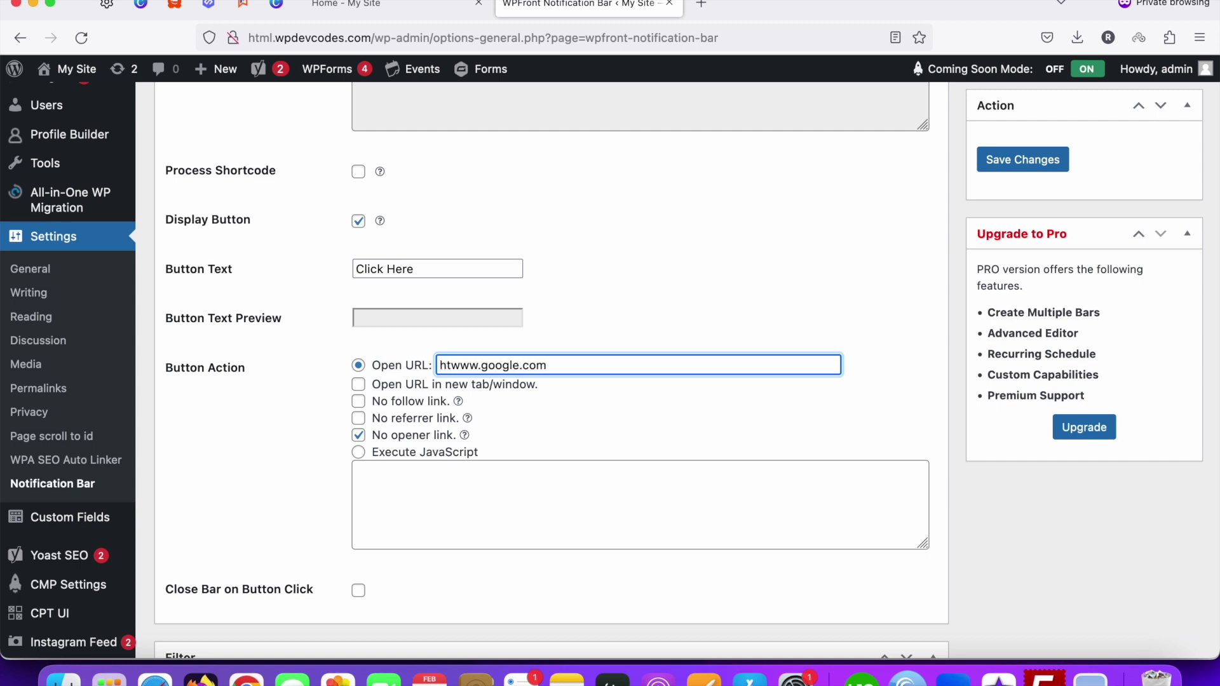
text(://)
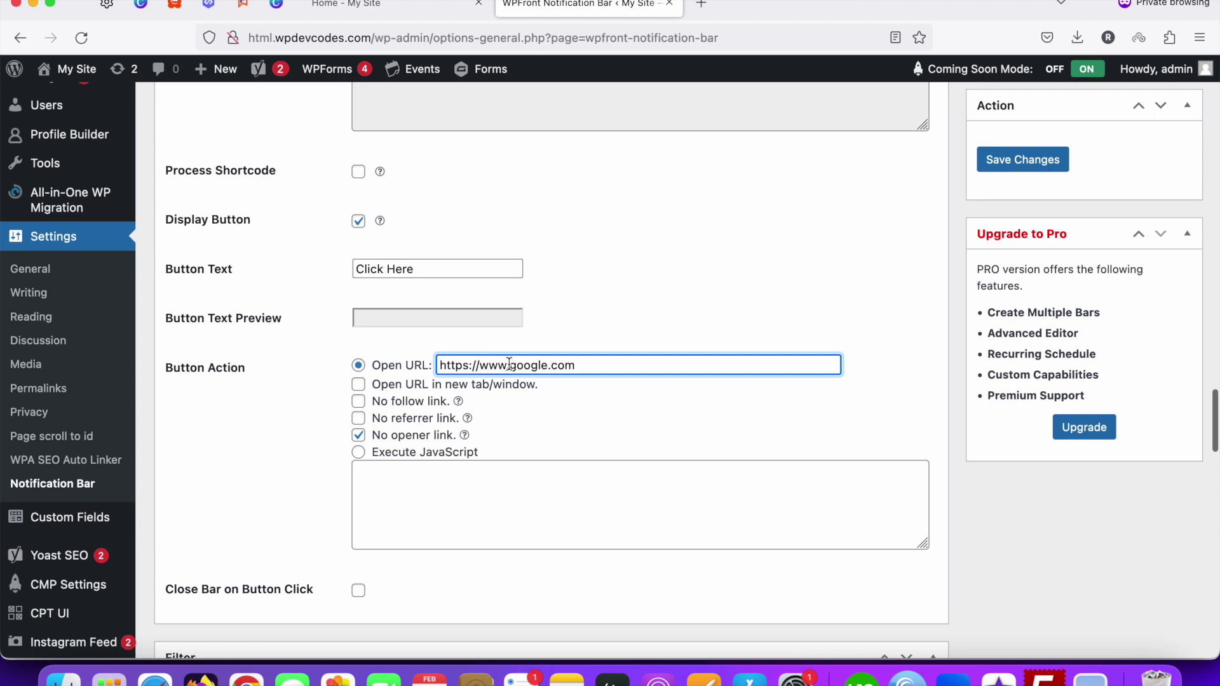
- Scroll past the Filter, Color and CSS sections and click the bottom Save Changes
scroll(322, 421, down, 4)
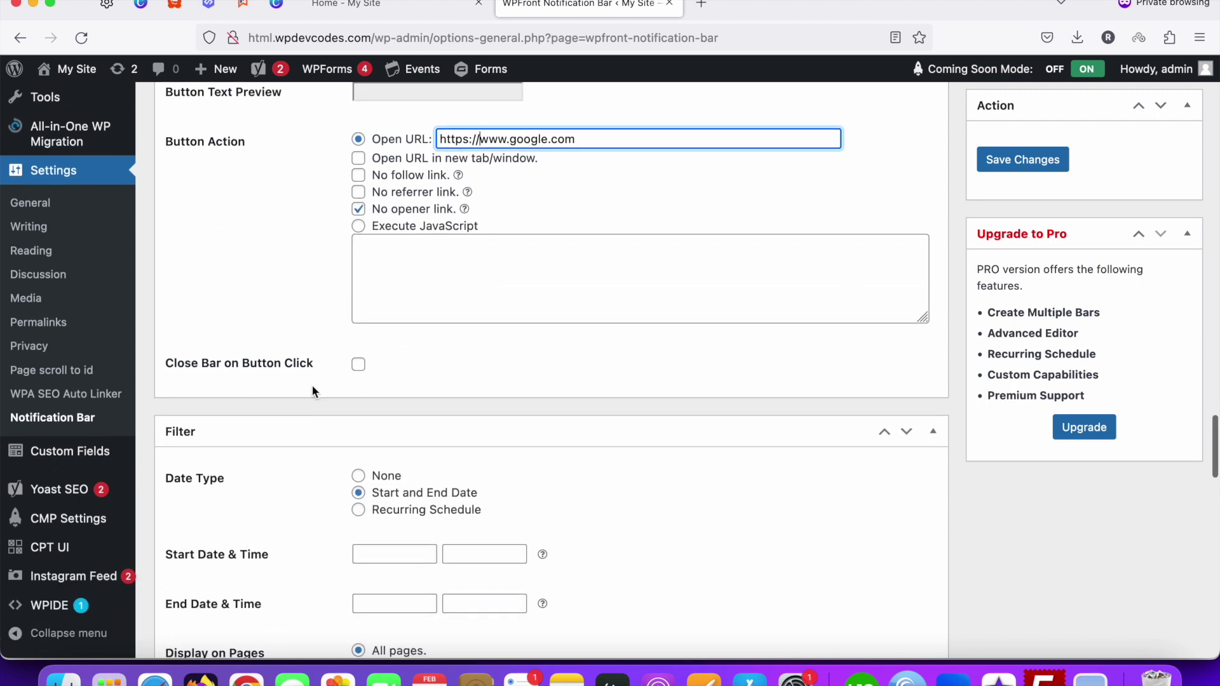
scroll(311, 385, down, 2)
scroll(257, 375, down, 2)
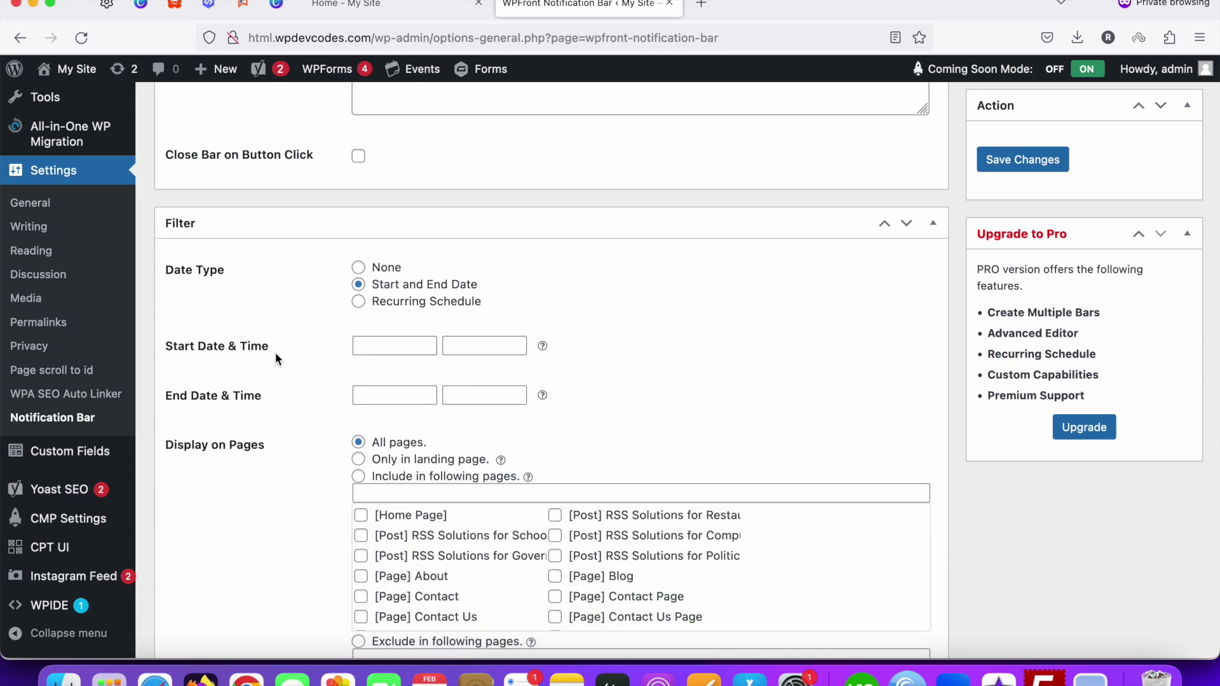
scroll(276, 352, down, 2)
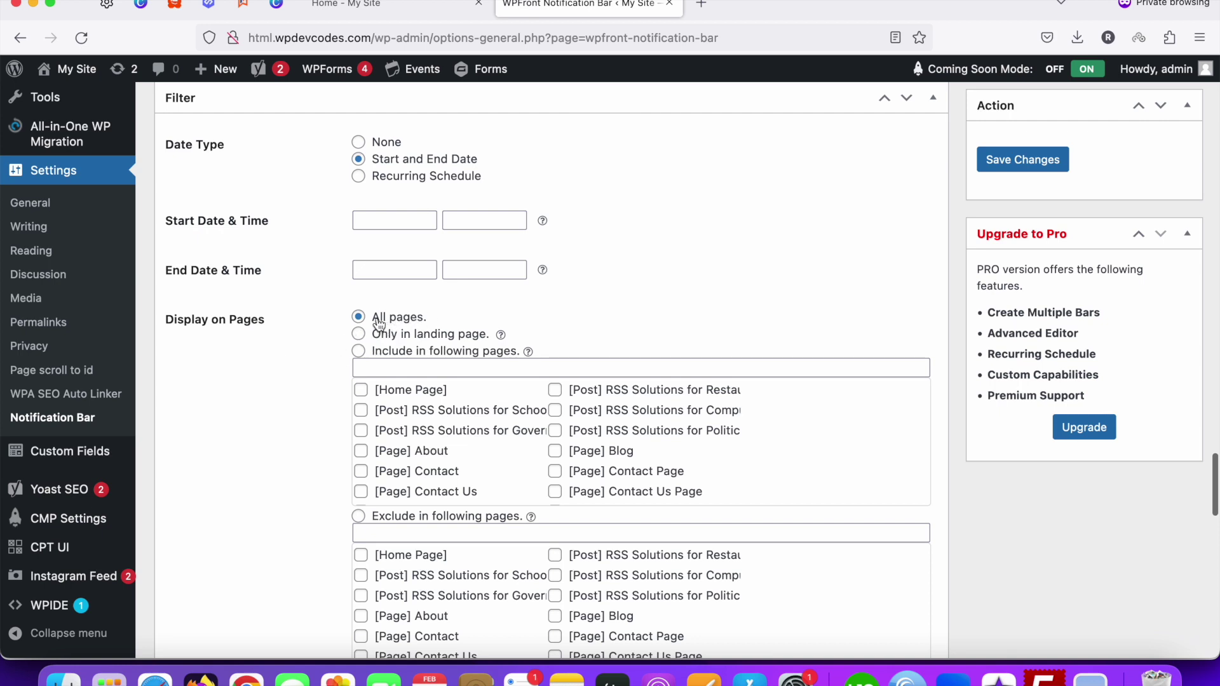
scroll(328, 351, down, 5)
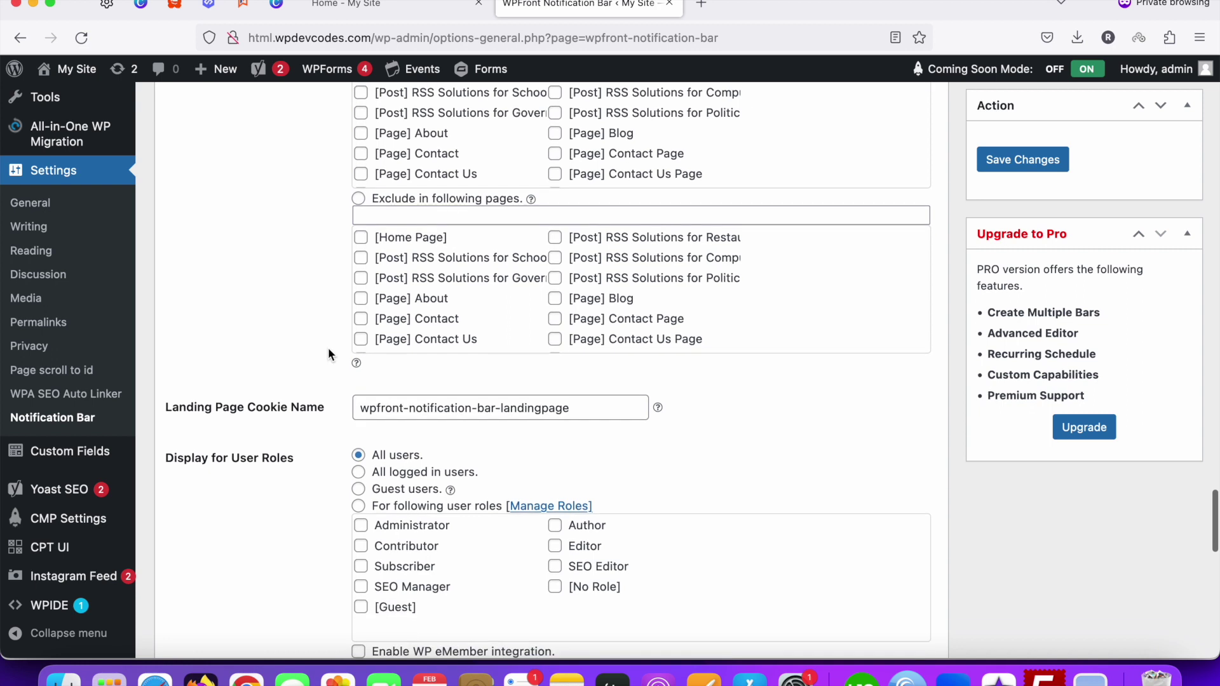
scroll(325, 337, up, 4)
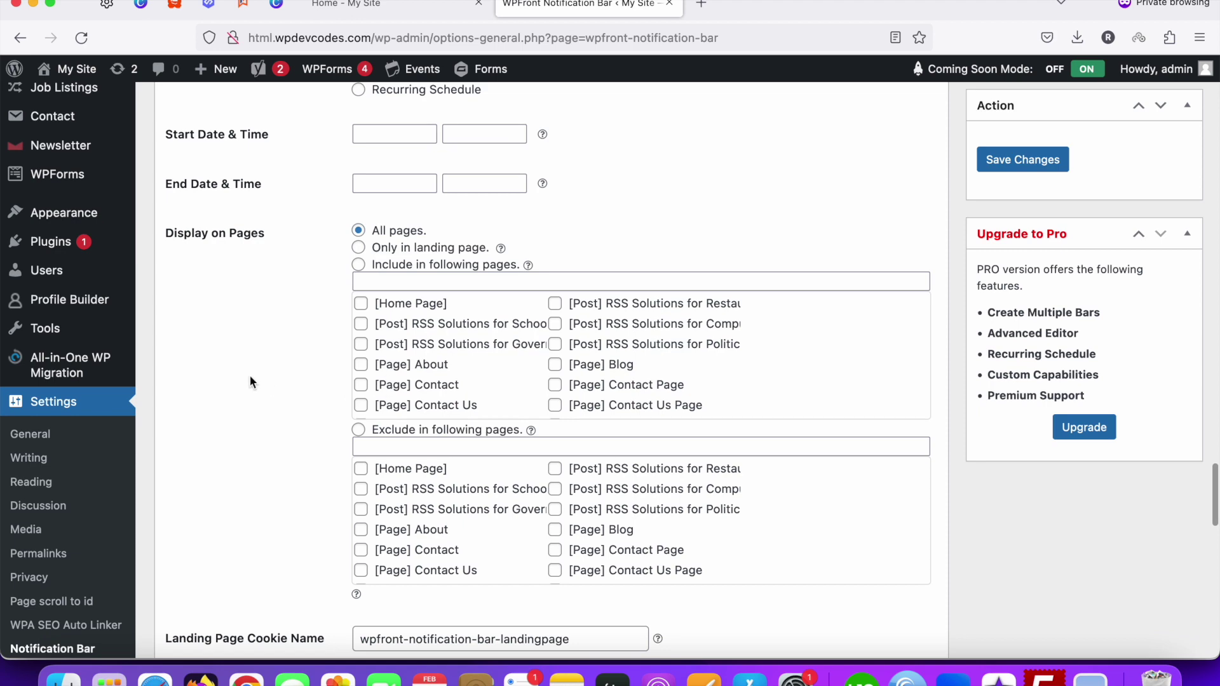
scroll(249, 378, down, 6)
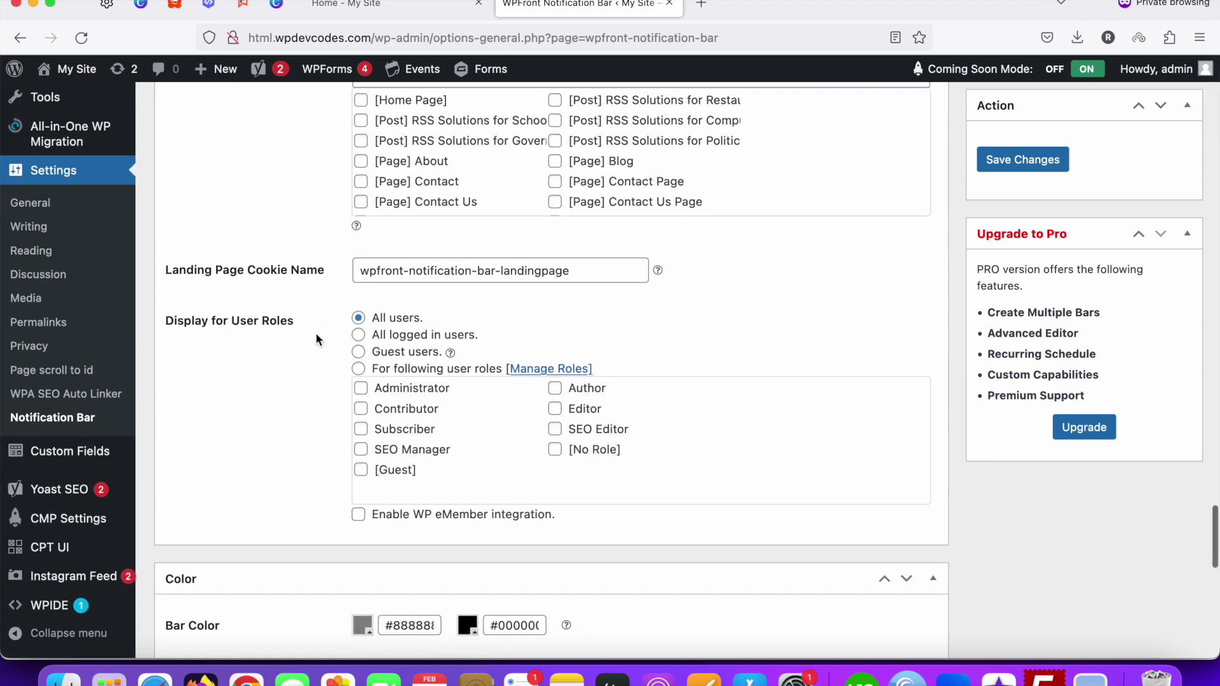
scroll(272, 414, down, 3)
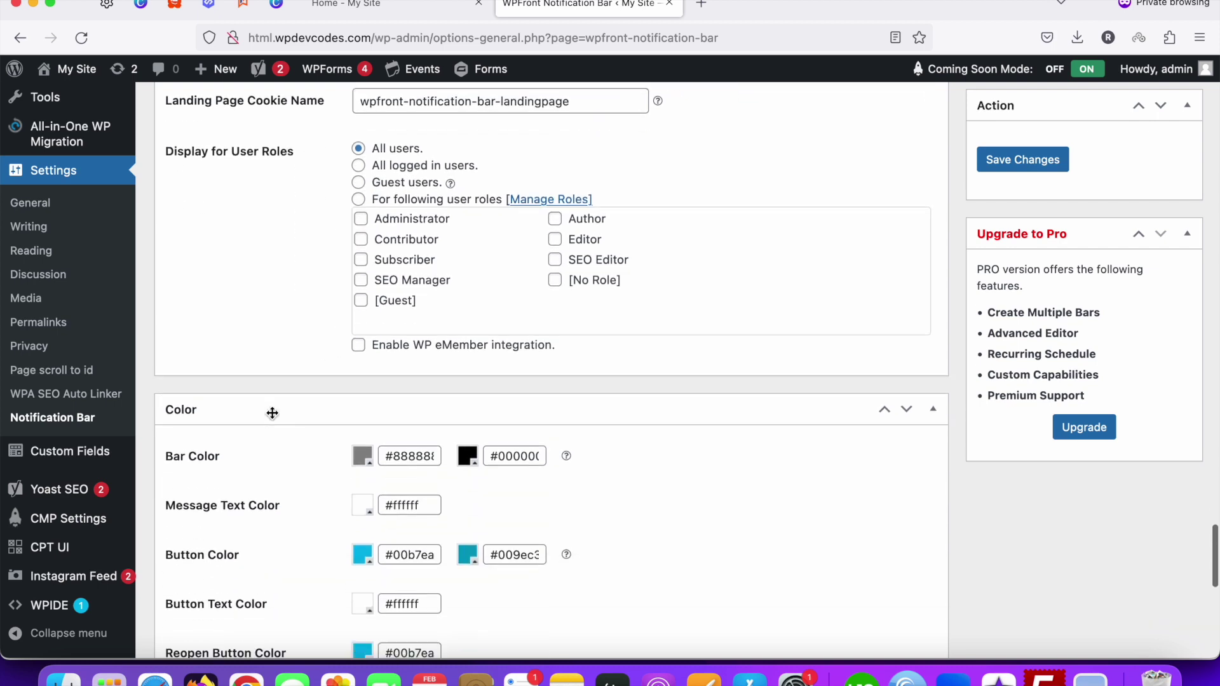
scroll(272, 414, down, 4)
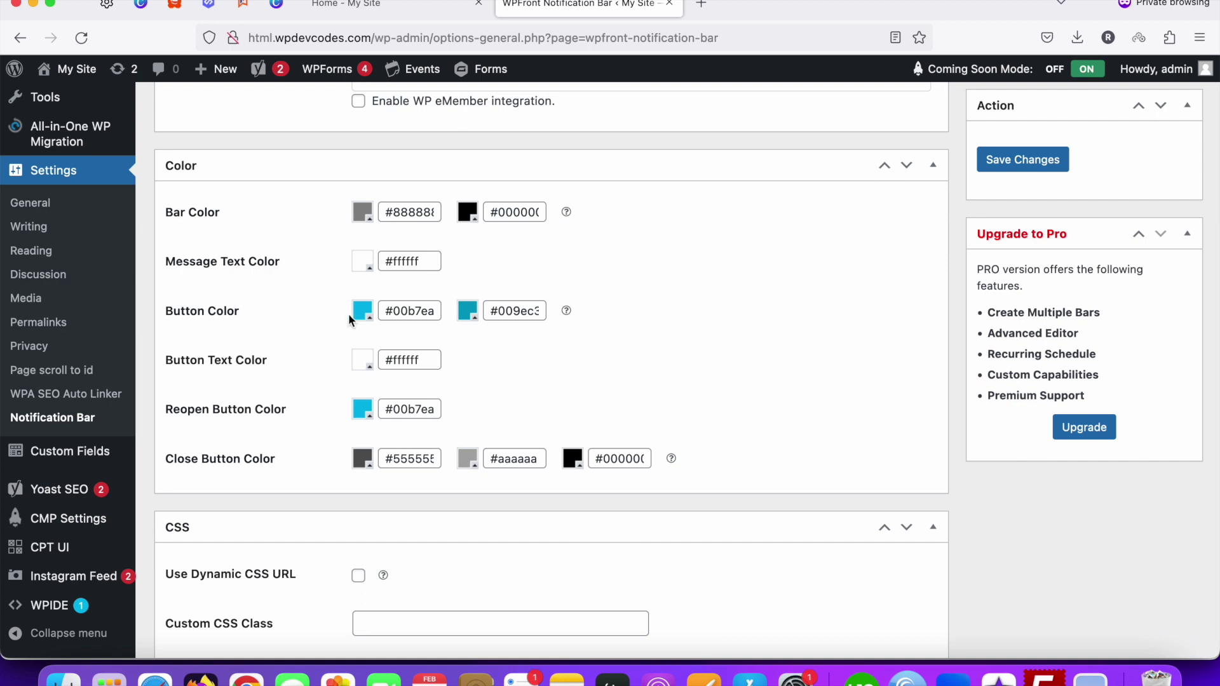
scroll(327, 325, down, 5)
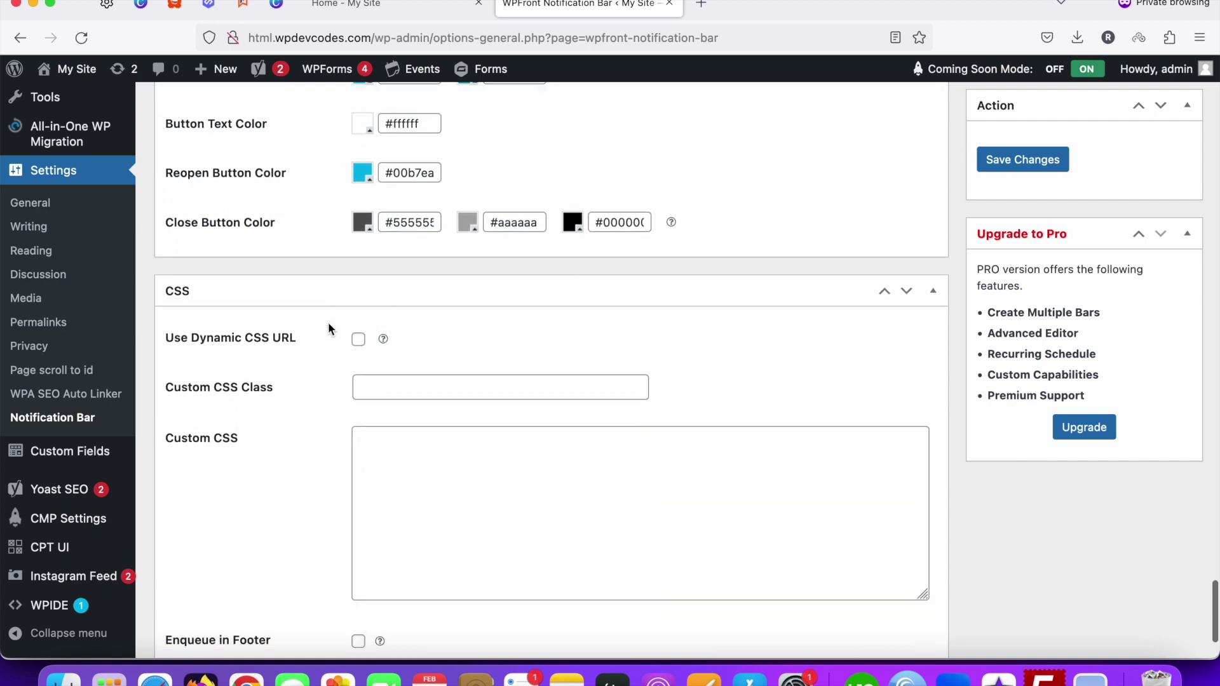
scroll(328, 347, down, 1)
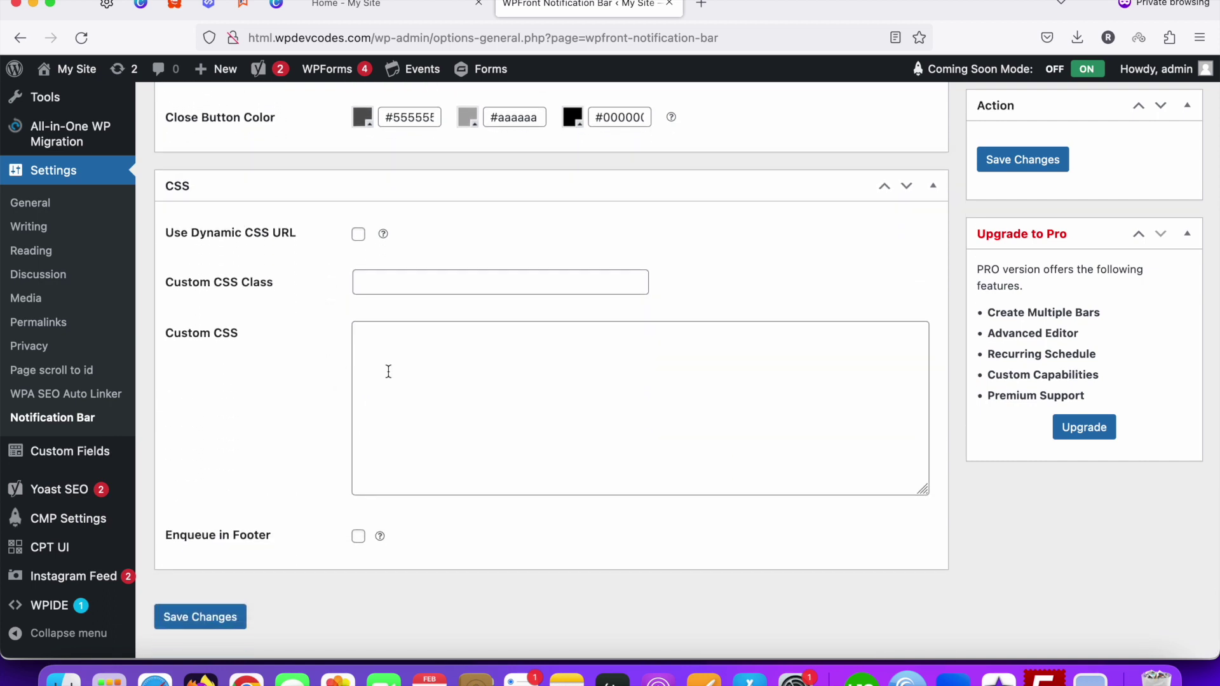
scroll(323, 410, down, 1)
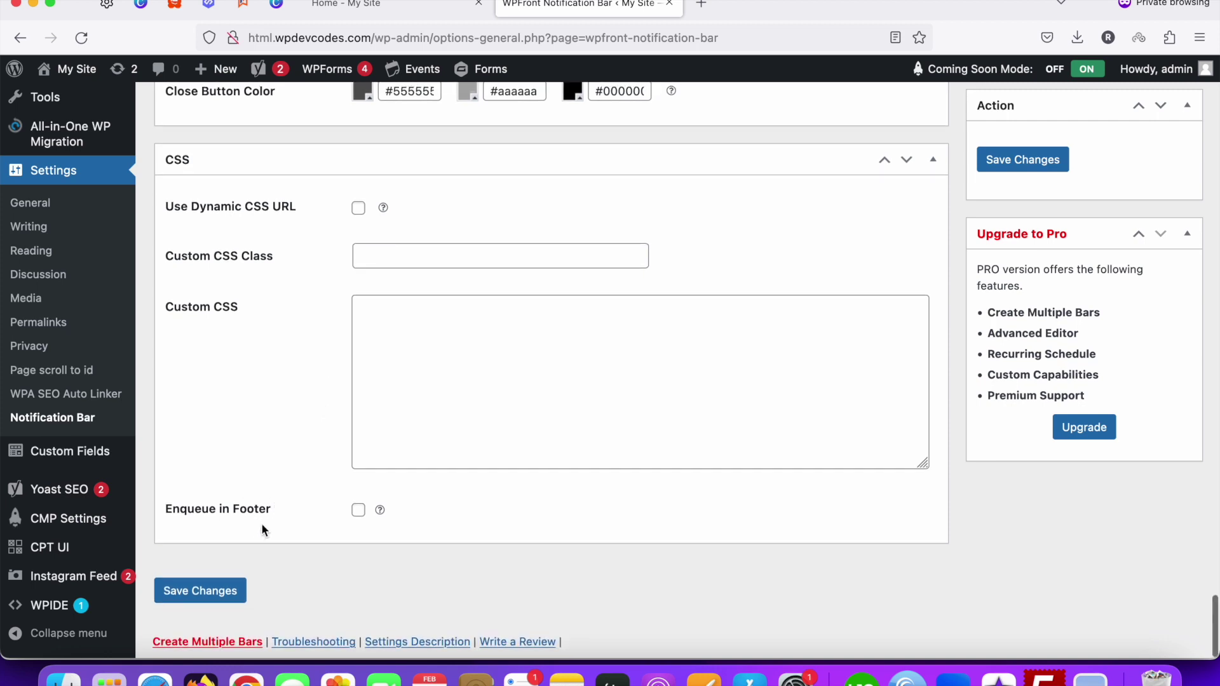
click(190, 598)
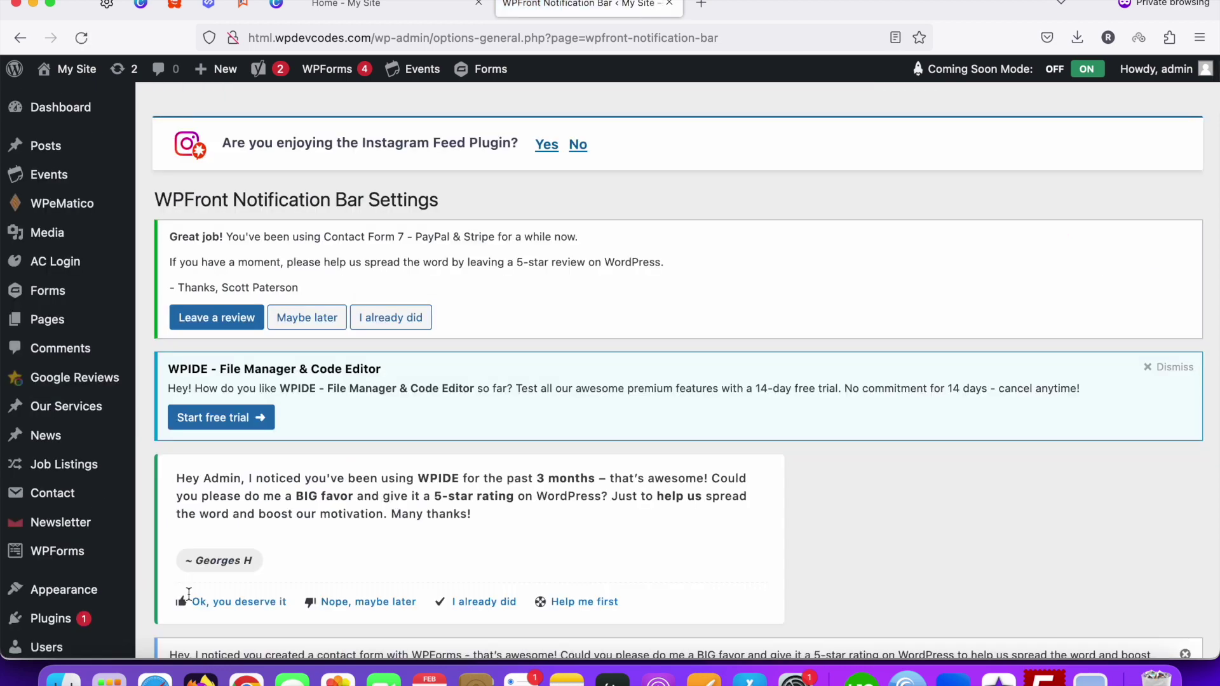
- Reload the site's home page tab to show the notification bar
click(360, 7)
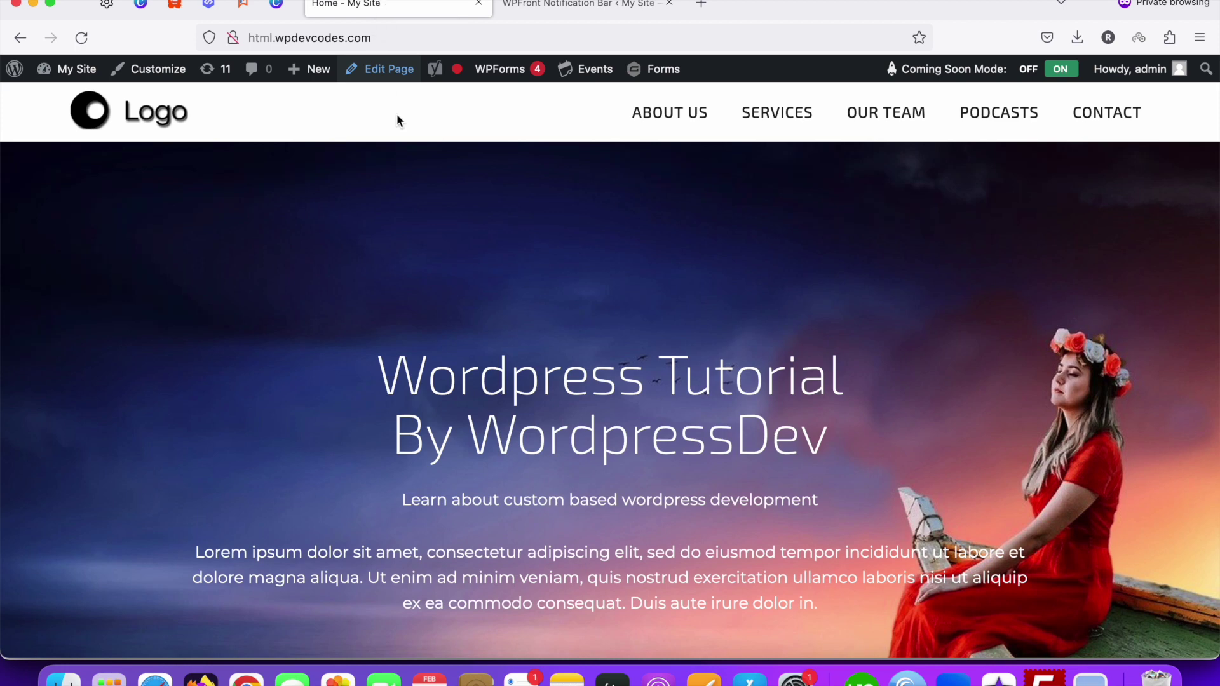
right_click(377, 7)
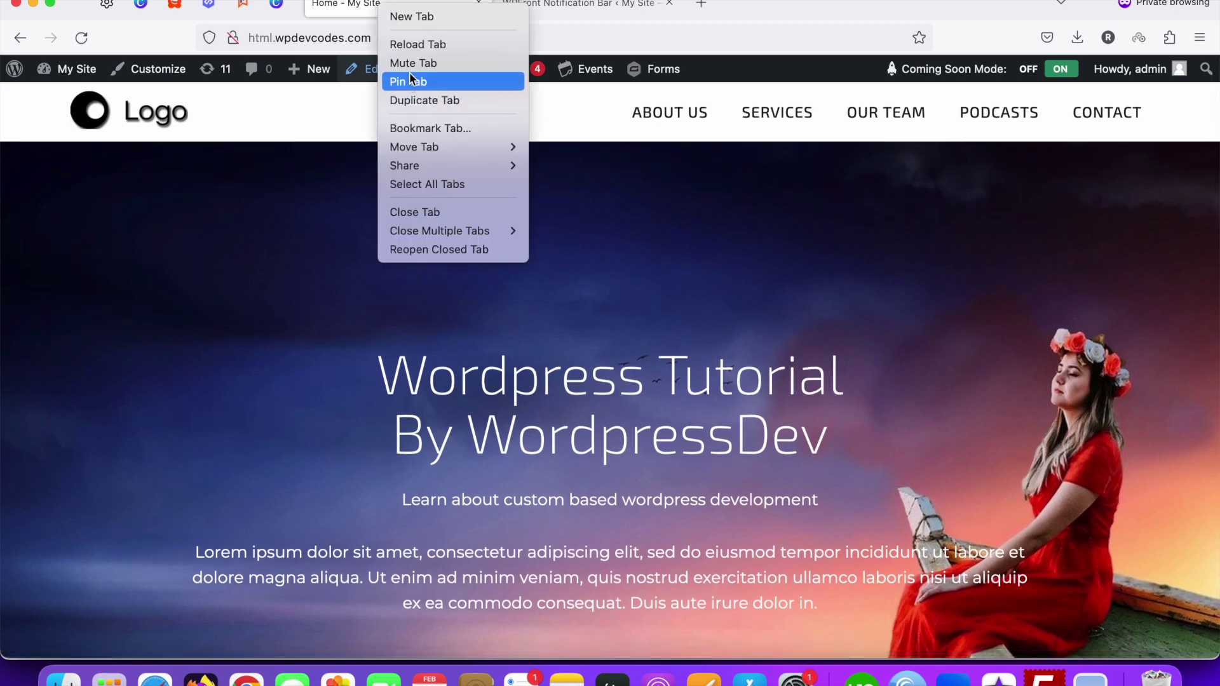
click(416, 44)
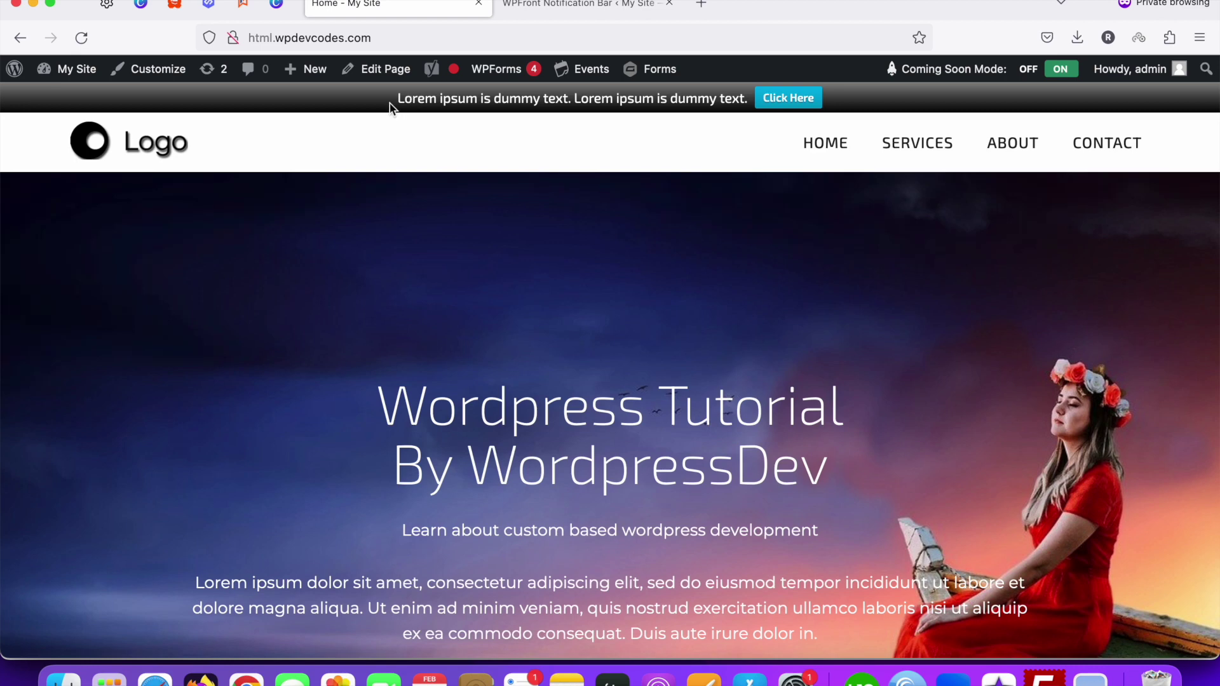
- Test that the bar's Click Here button opens Google, then return to the site
drag(399, 102, 740, 95)
click(877, 95)
click(788, 98)
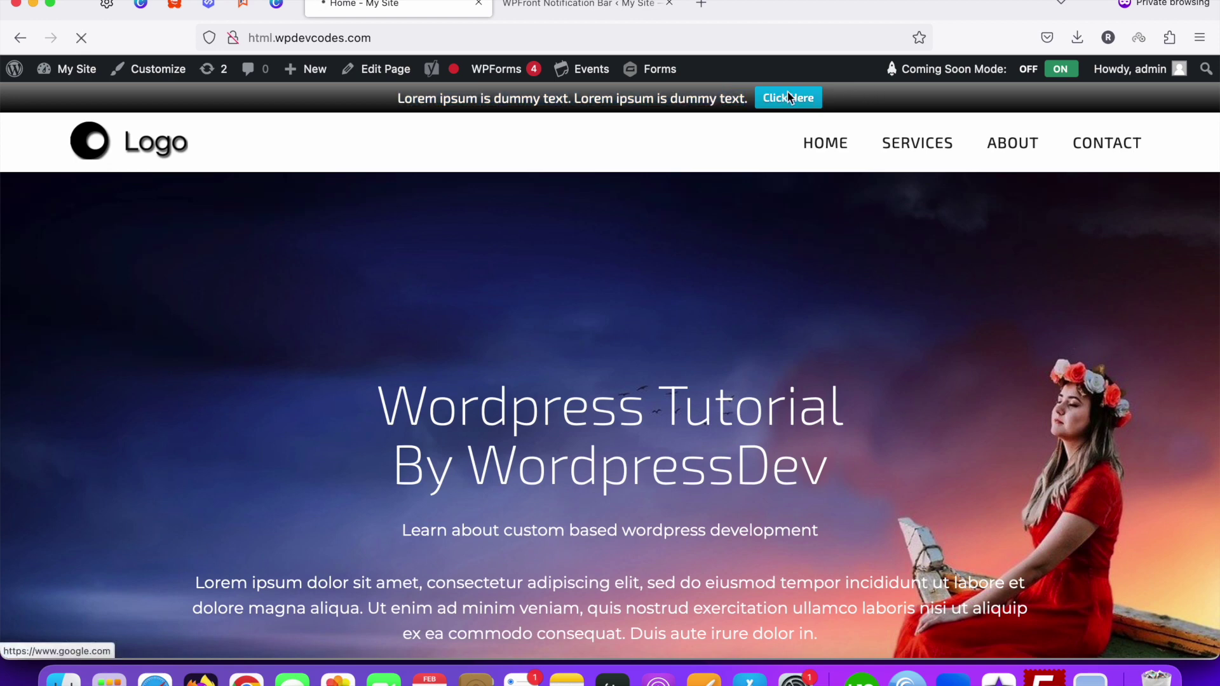
click(20, 37)
scroll(470, 185, down, 3)
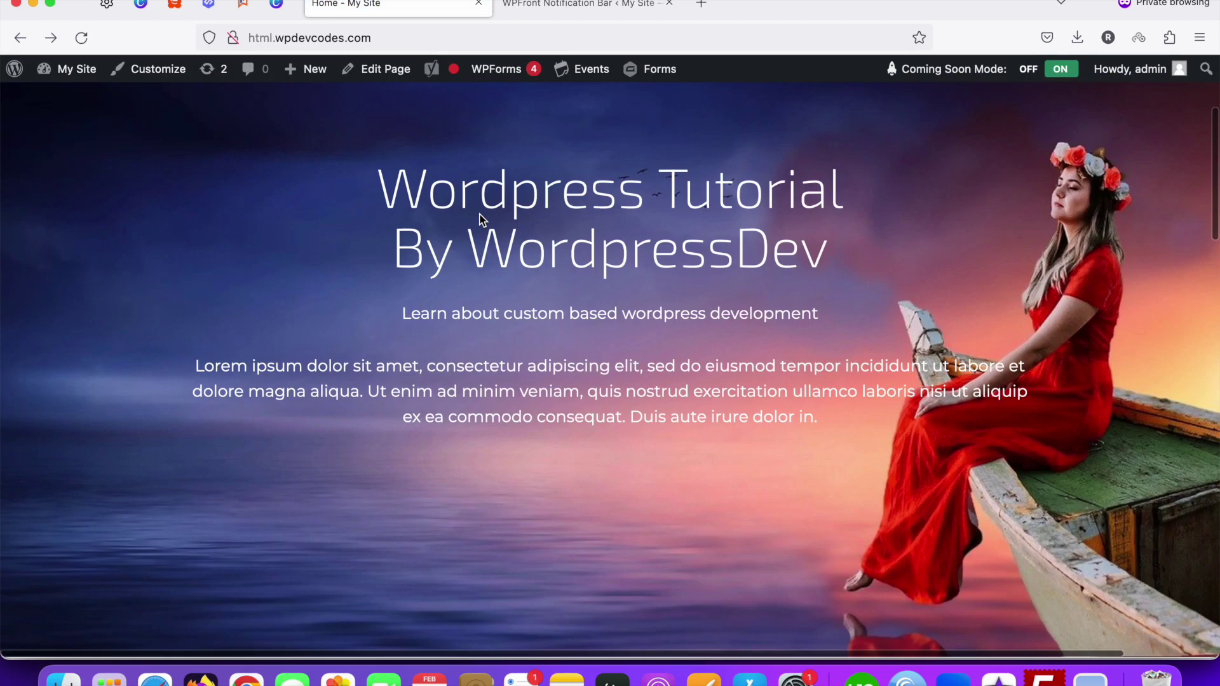
scroll(483, 202, up, 5)
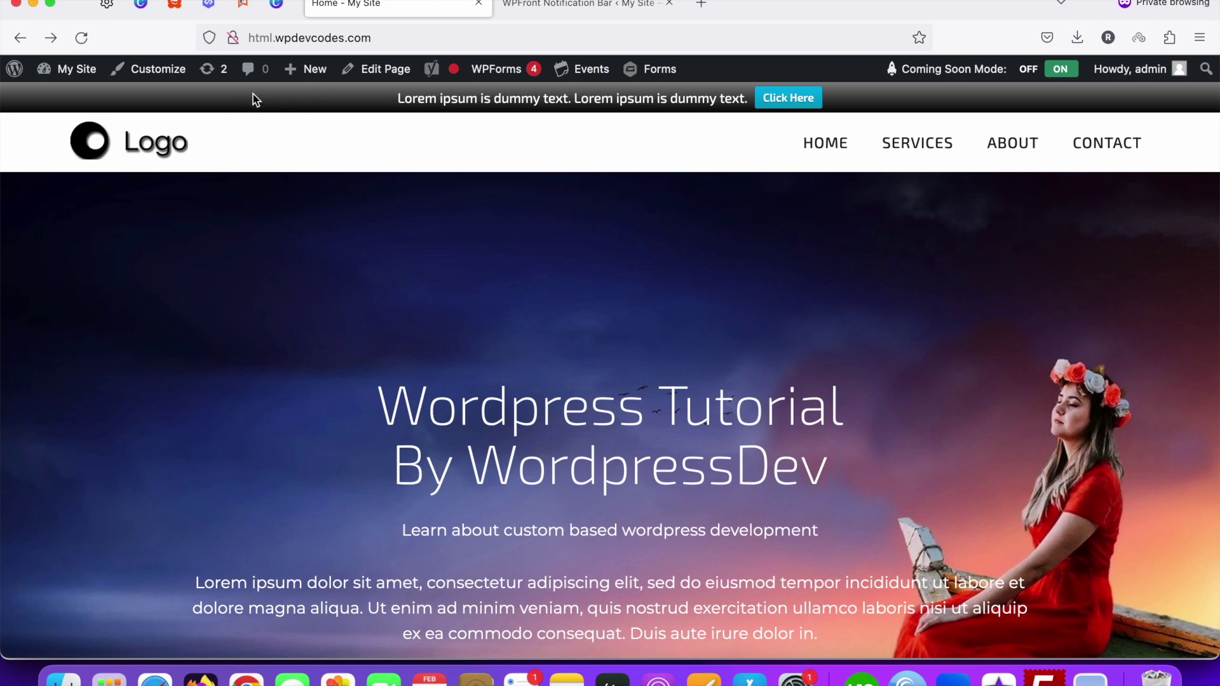
- Set the first Bar Color to red (#ff0000) with the colour picker
click(546, 6)
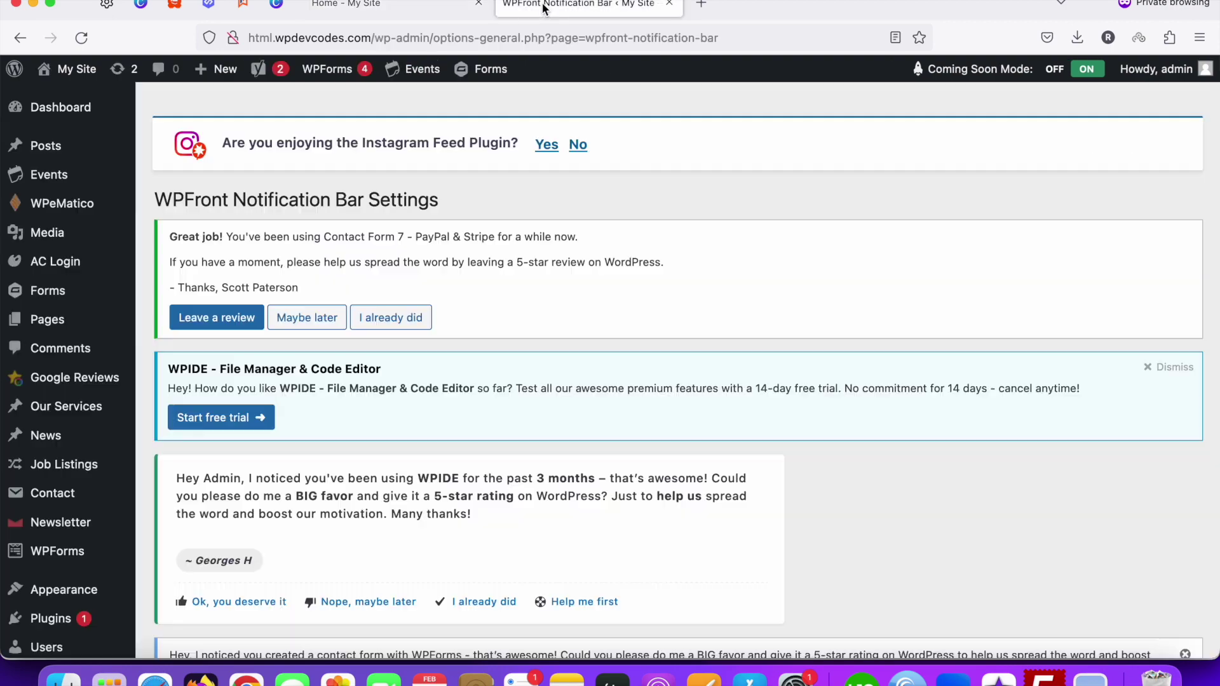
scroll(452, 359, down, 5)
scroll(448, 399, down, 20)
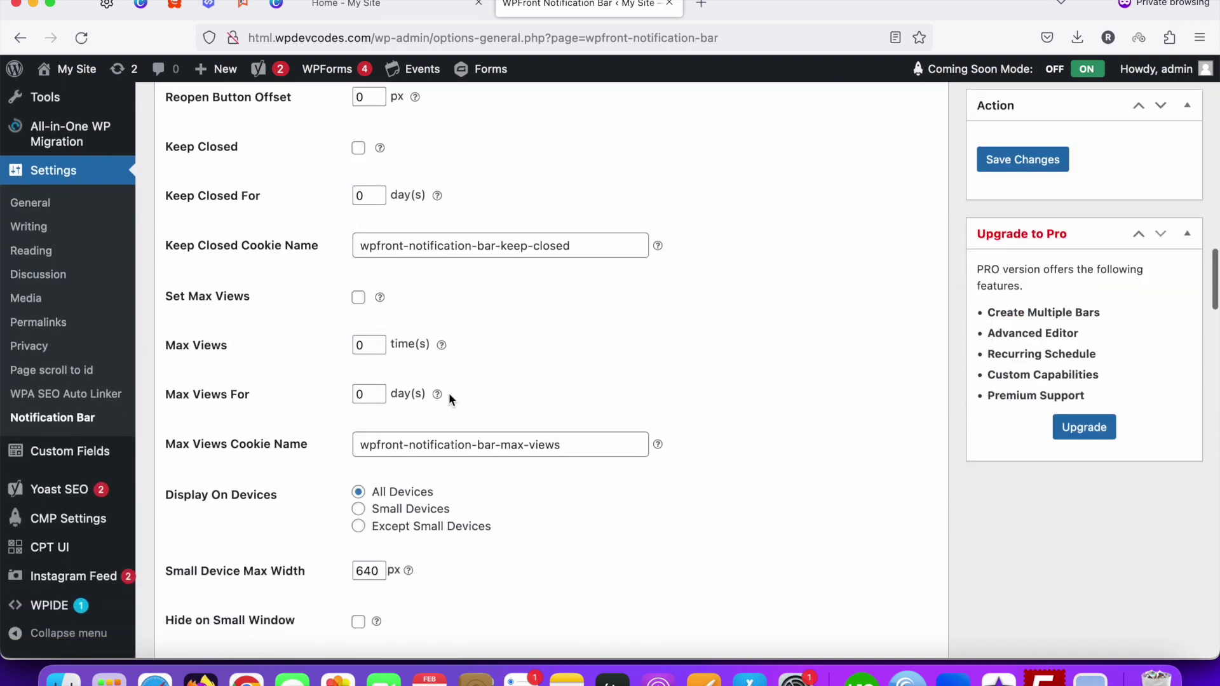
scroll(310, 390, down, 15)
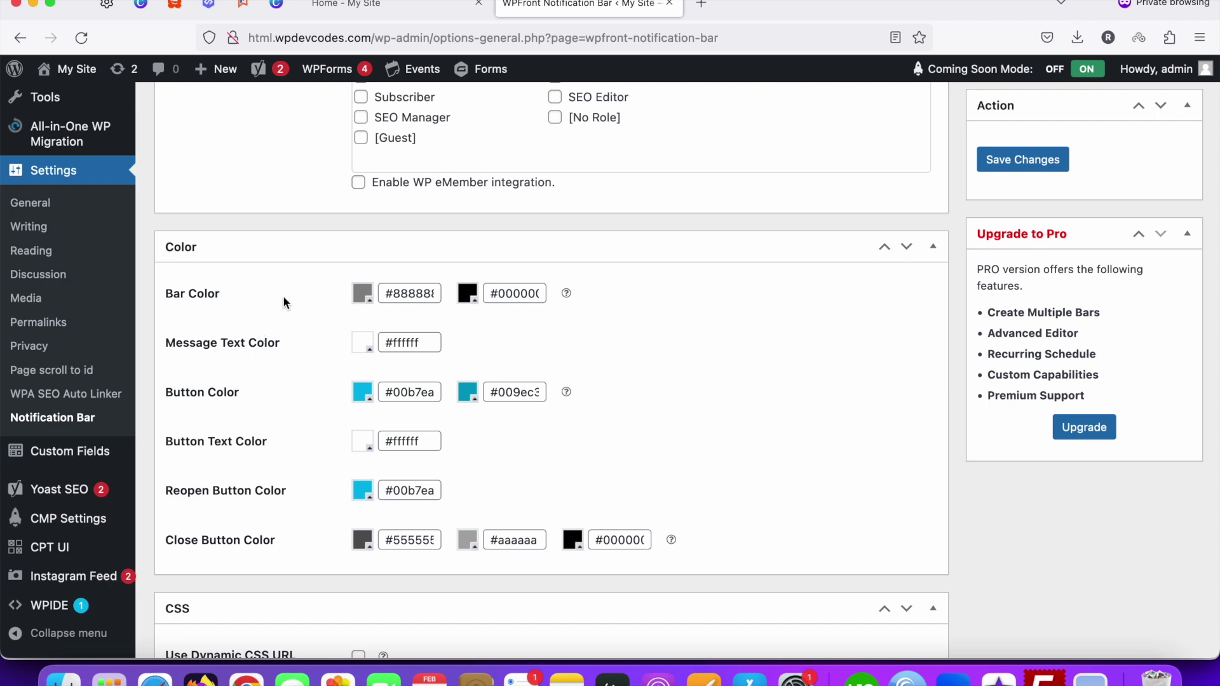
click(364, 295)
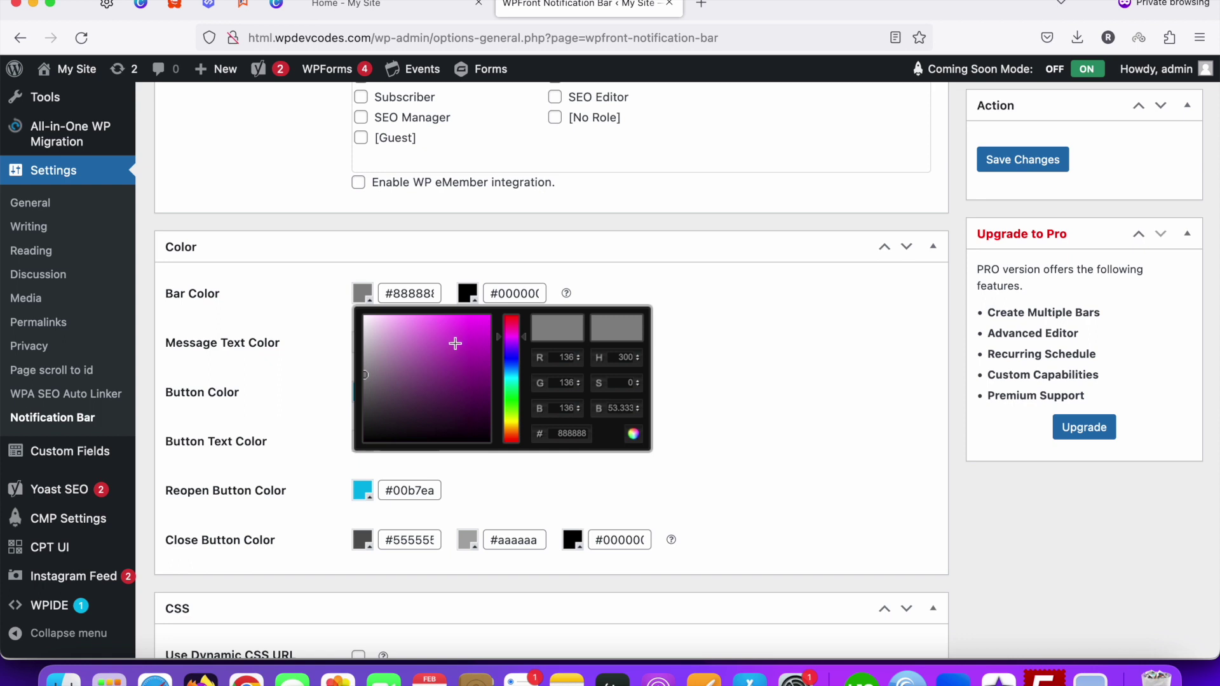
click(444, 365)
mouse_move(443, 365)
mouse_down()
mouse_move(417, 400)
mouse_move(429, 365)
mouse_up()
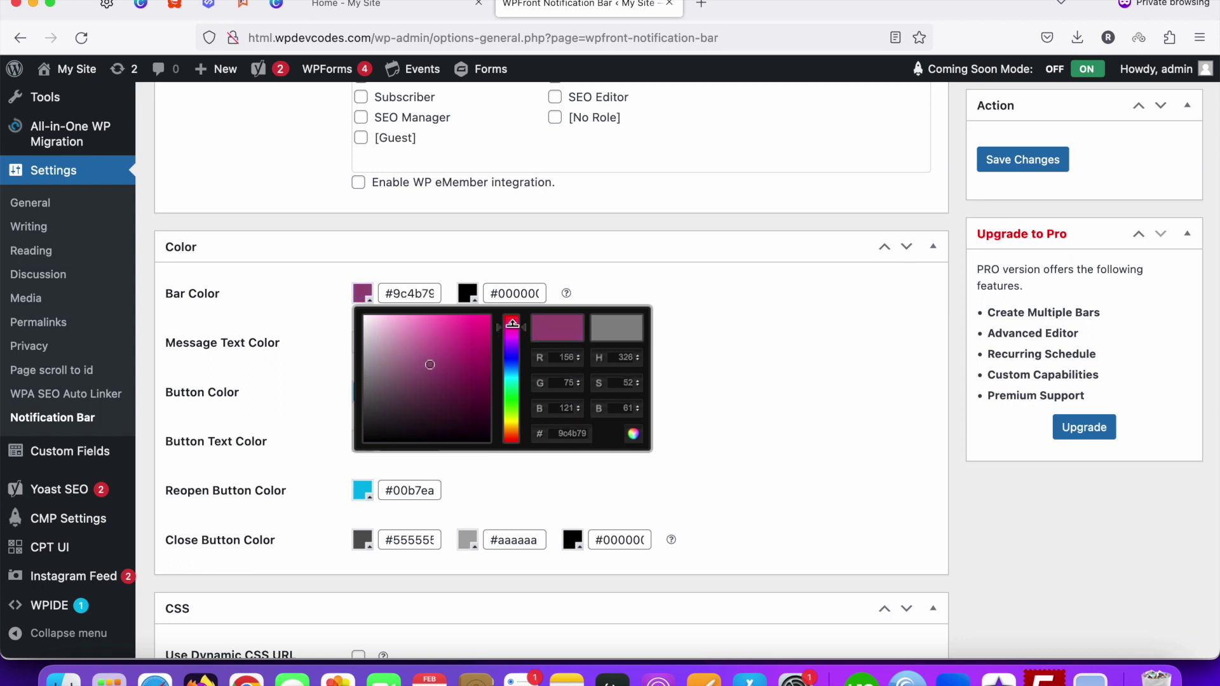
drag(510, 323, 509, 314)
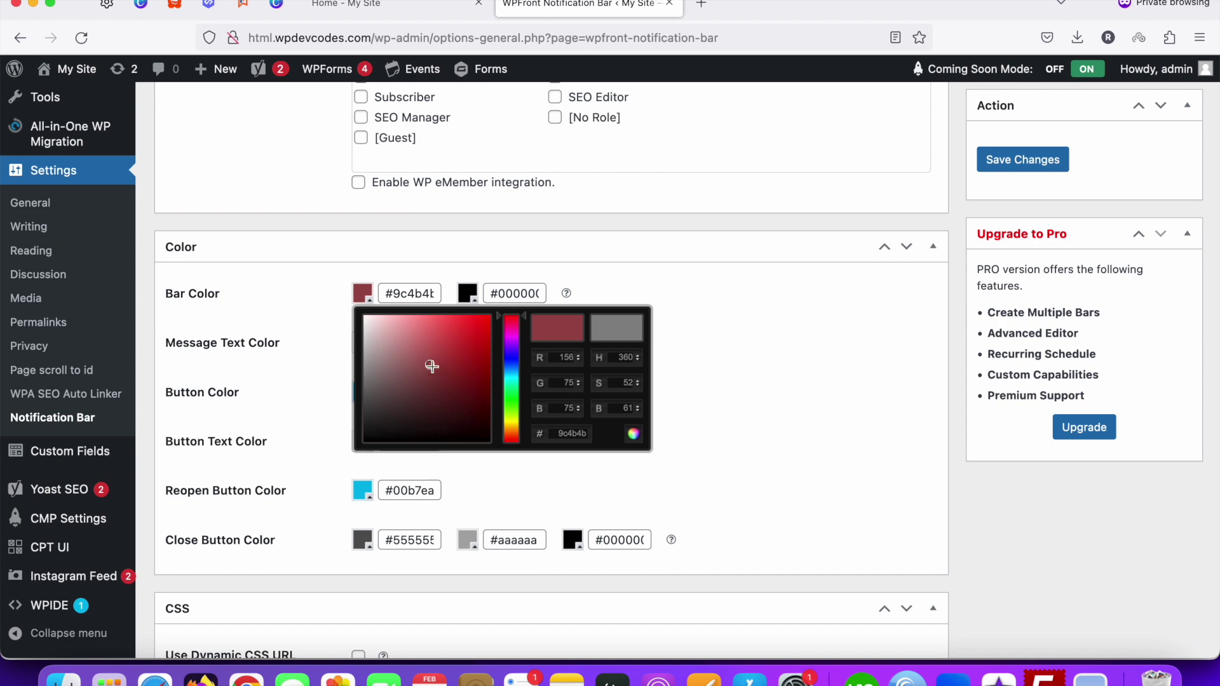
mouse_move(441, 373)
mouse_down()
mouse_move(420, 371)
mouse_move(440, 367)
mouse_up()
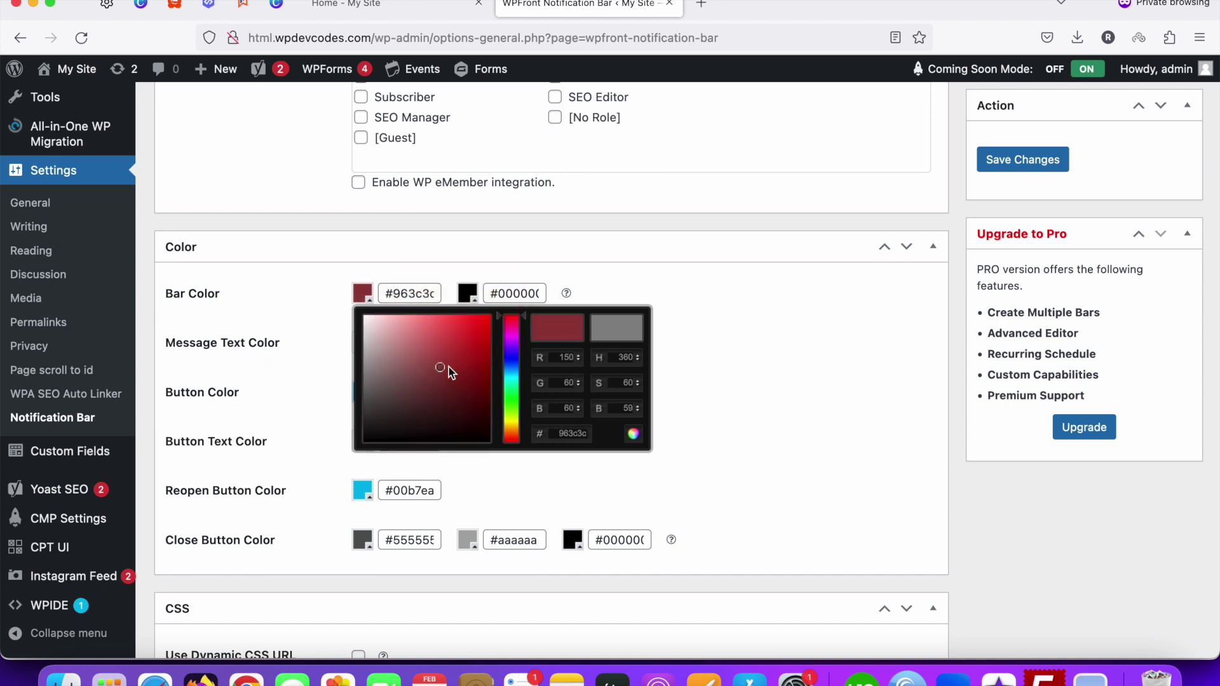
mouse_move(449, 368)
mouse_down()
mouse_move(467, 344)
mouse_move(770, 231)
mouse_up()
click(465, 357)
click(719, 315)
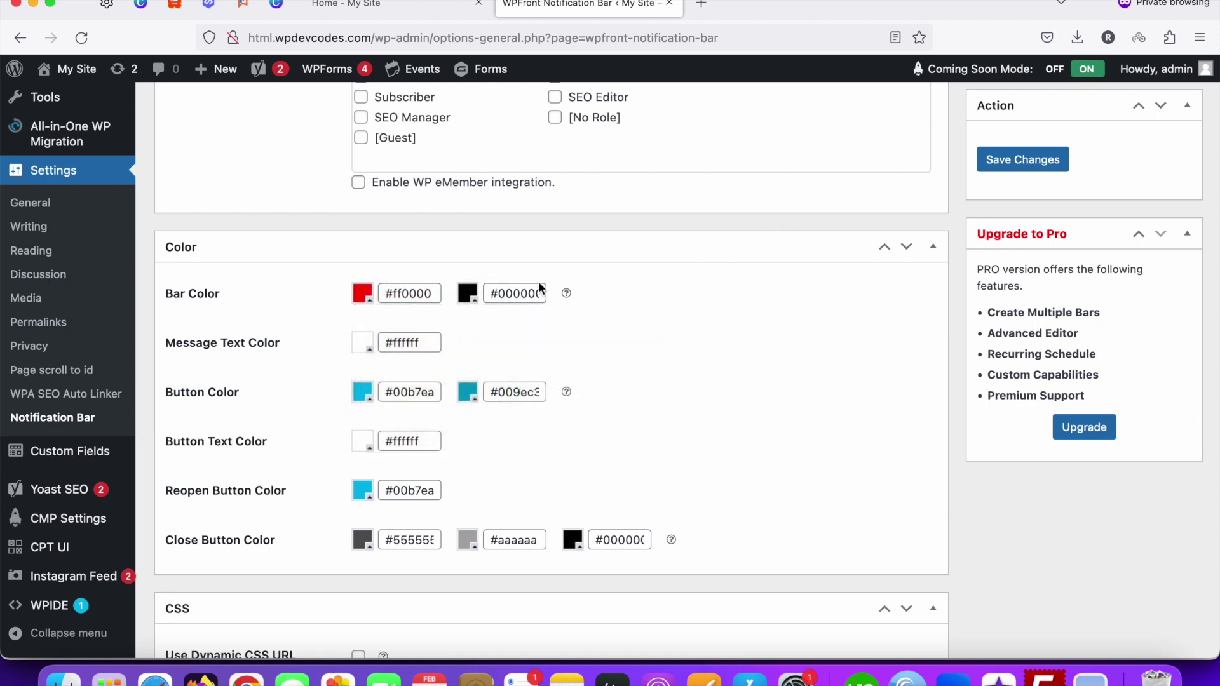
- Copy #ff0000 from the first Bar Color field into the second one
click(467, 293)
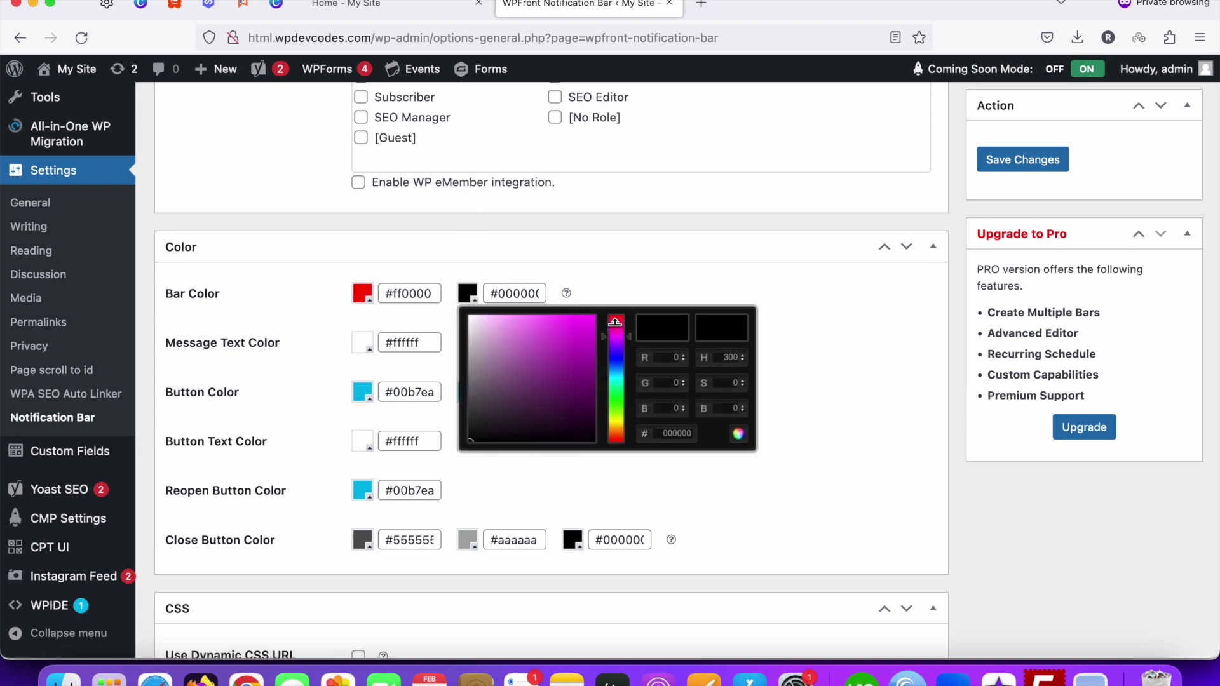
click(617, 326)
drag(529, 396, 578, 327)
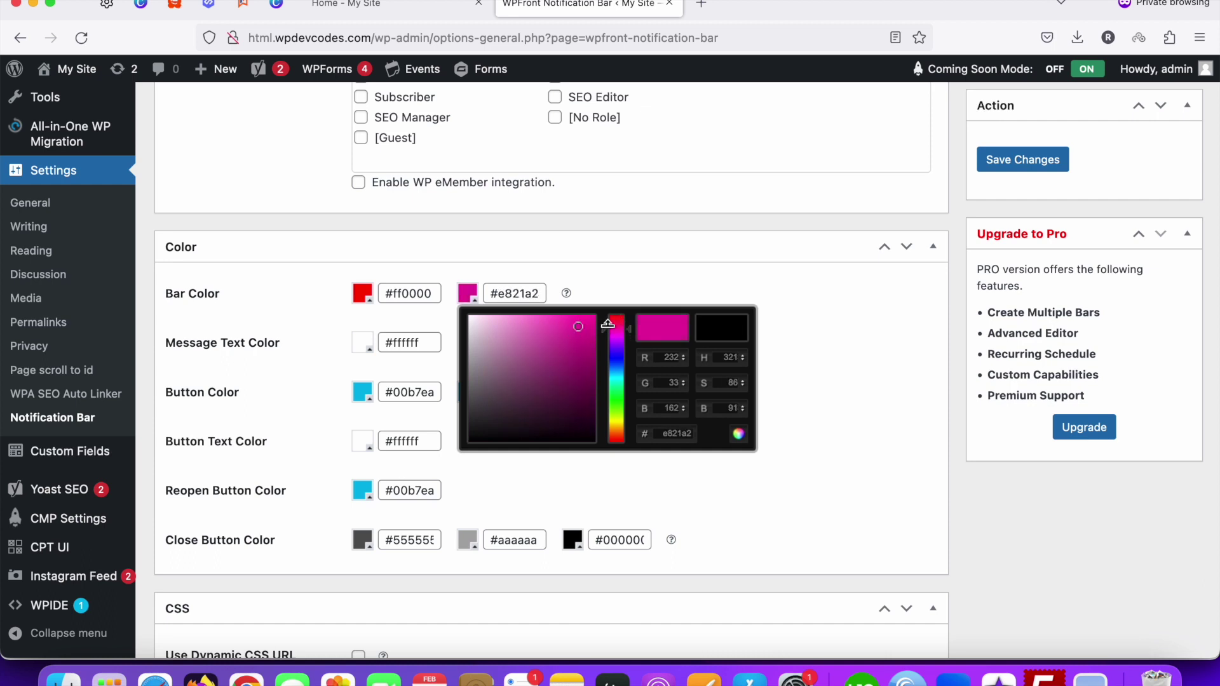
triple_click(423, 296)
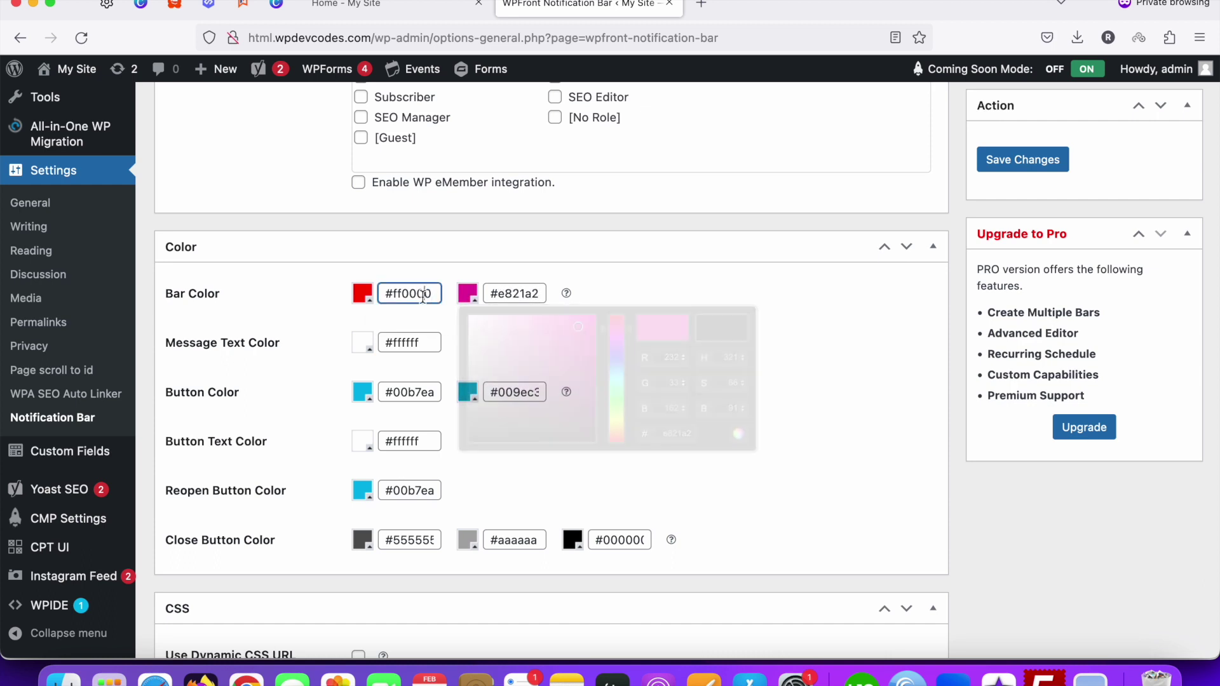
key(ctrl+c)
triple_click(515, 293)
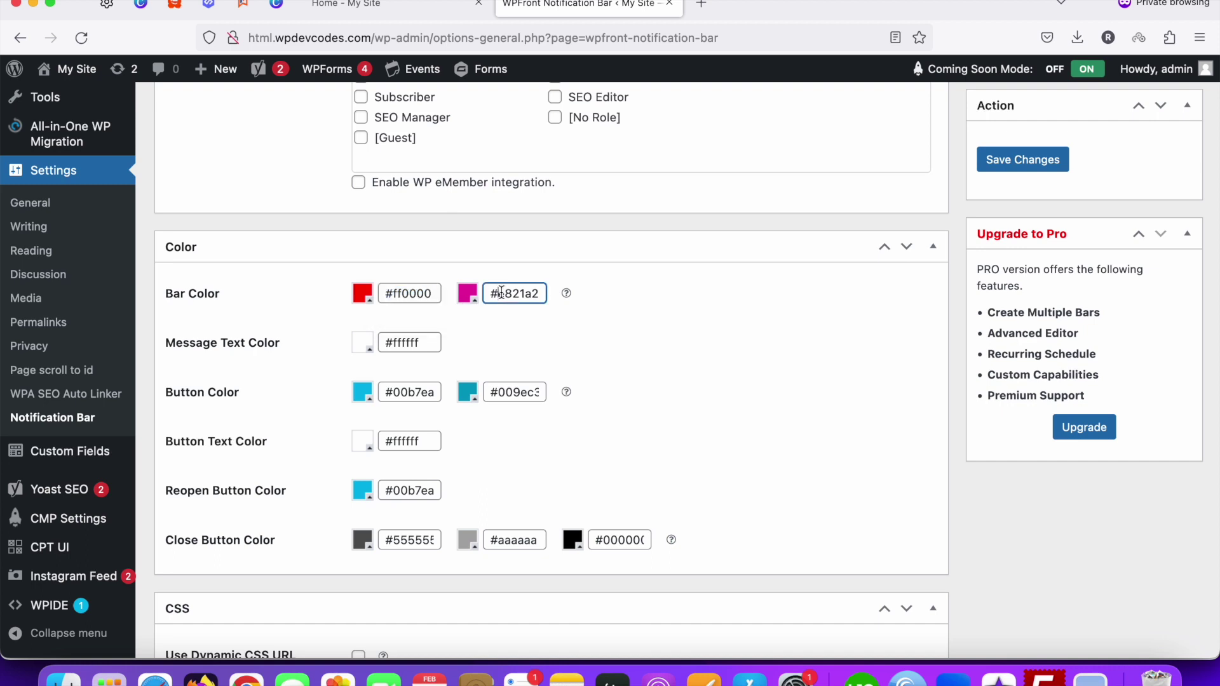
key(ctrl+v)
key(Escape)
- Submit the new bar colour settings with Enter
key(Return)
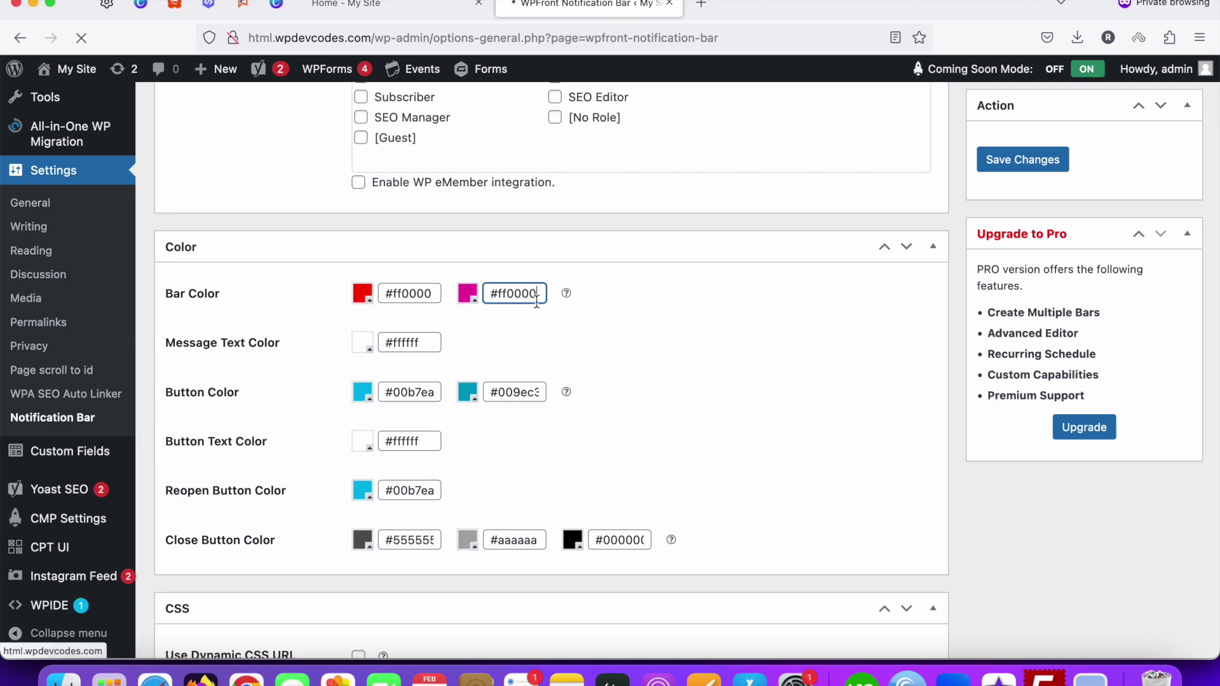
scroll(490, 392, down, 20)
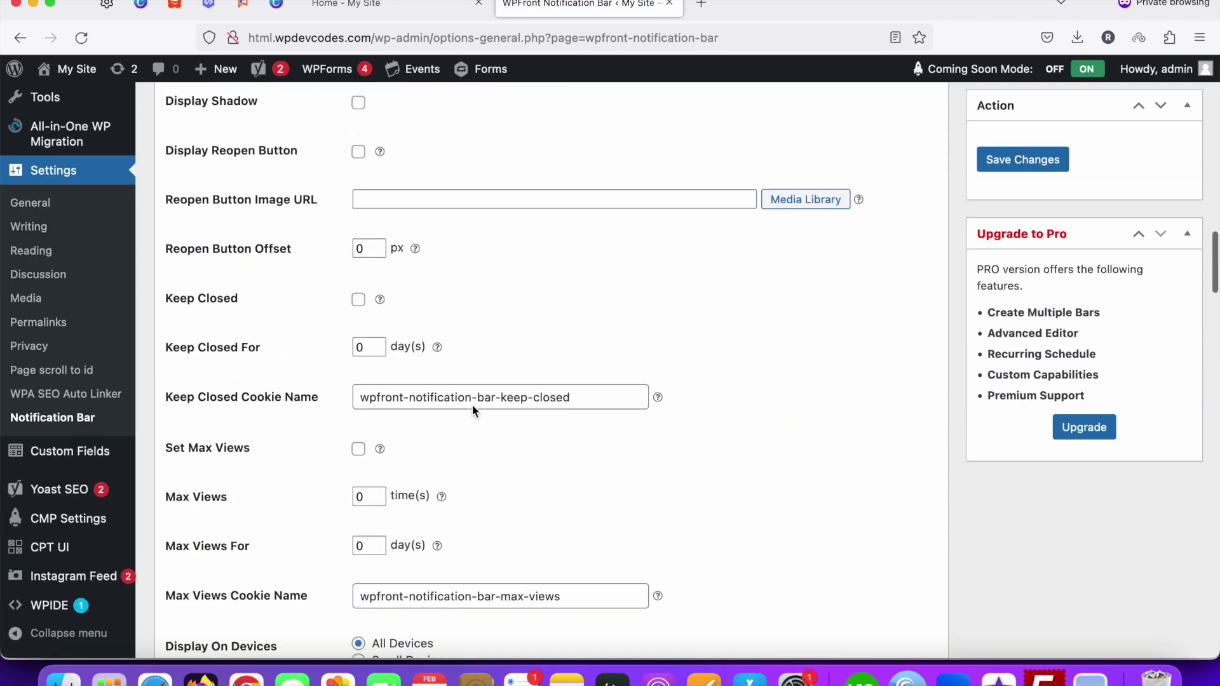
scroll(472, 404, down, 20)
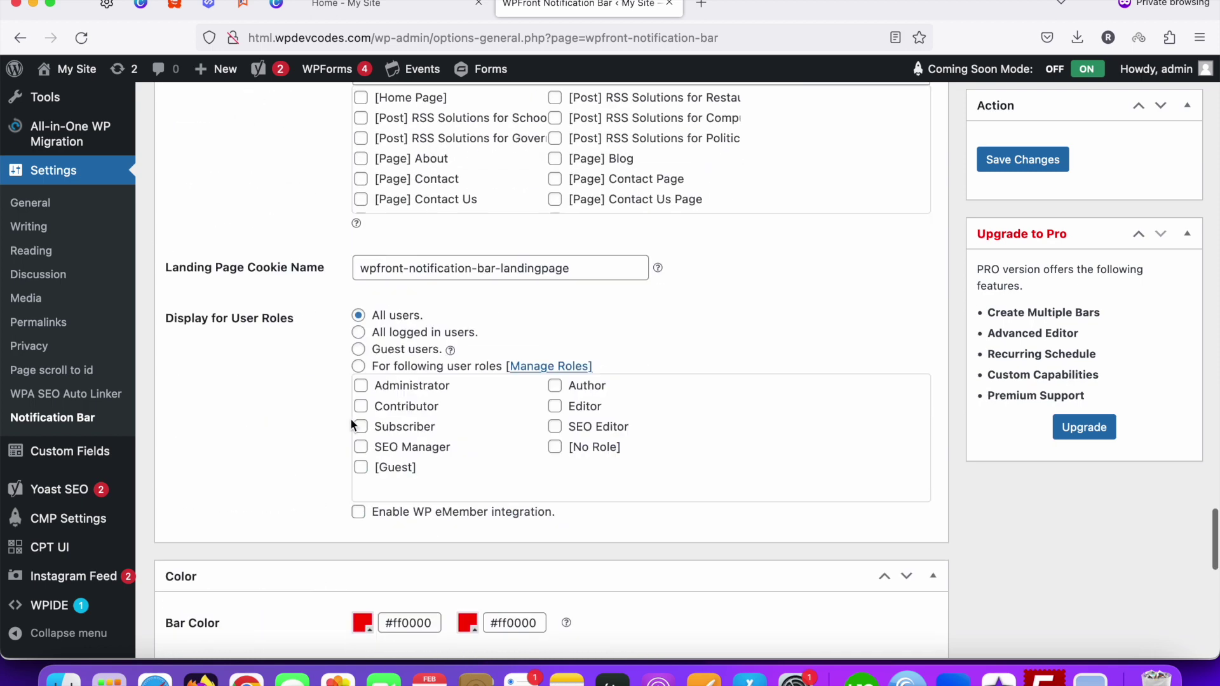
scroll(349, 425, down, 10)
scroll(349, 425, up, 4)
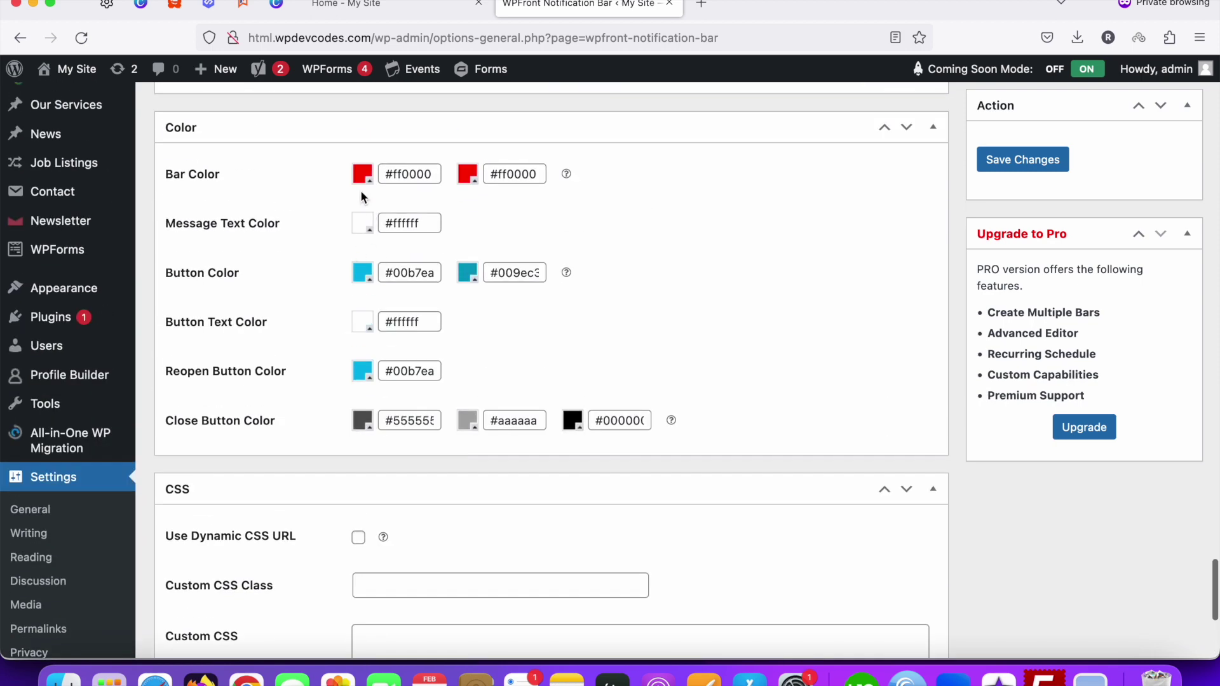
scroll(316, 389, down, 5)
- Save the settings and reload the home page tab to view the red notification bar
click(200, 591)
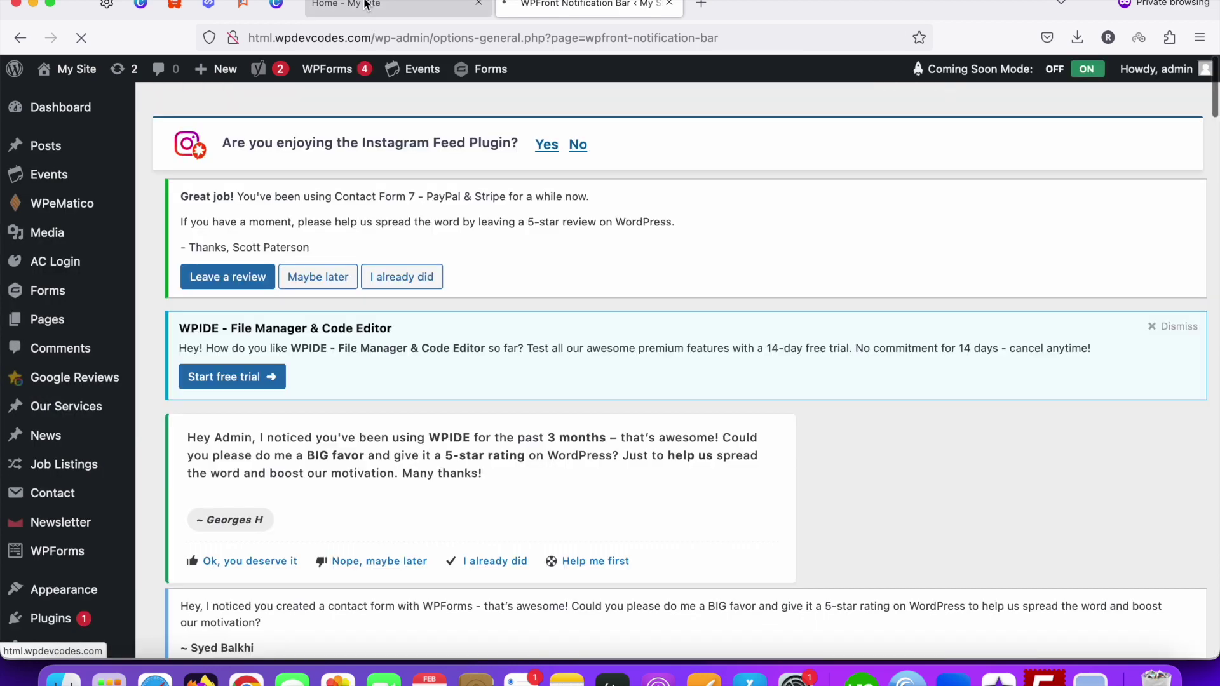
click(366, 5)
right_click(367, 5)
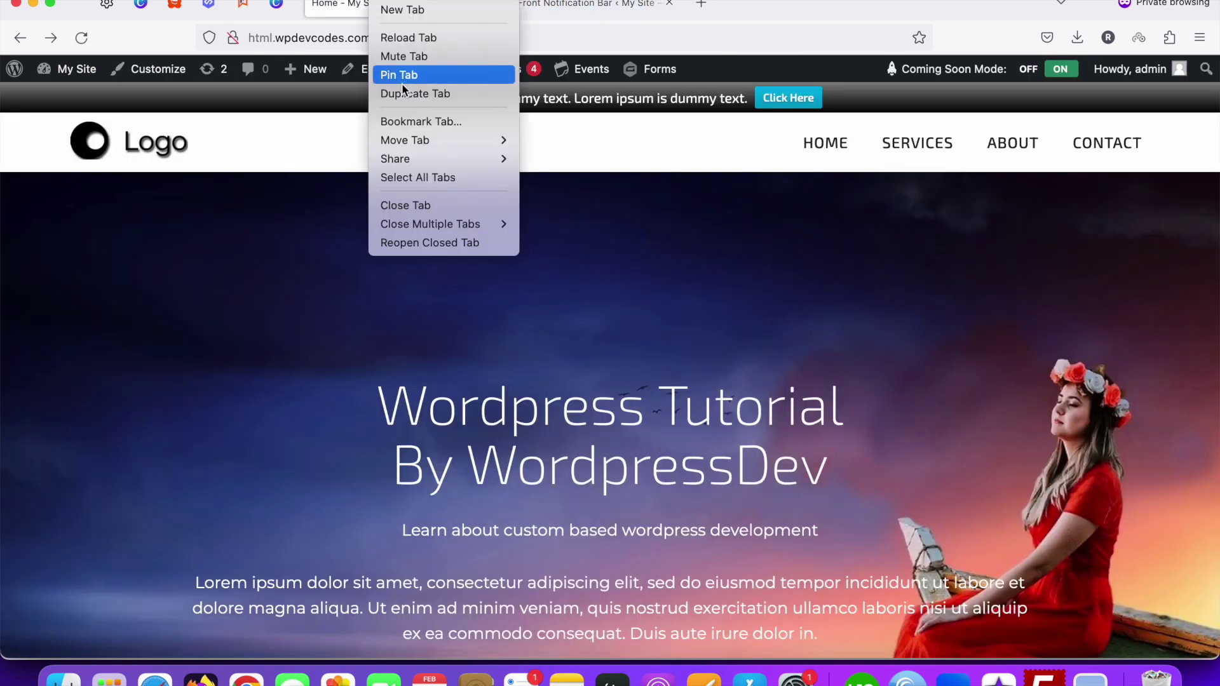
click(395, 38)
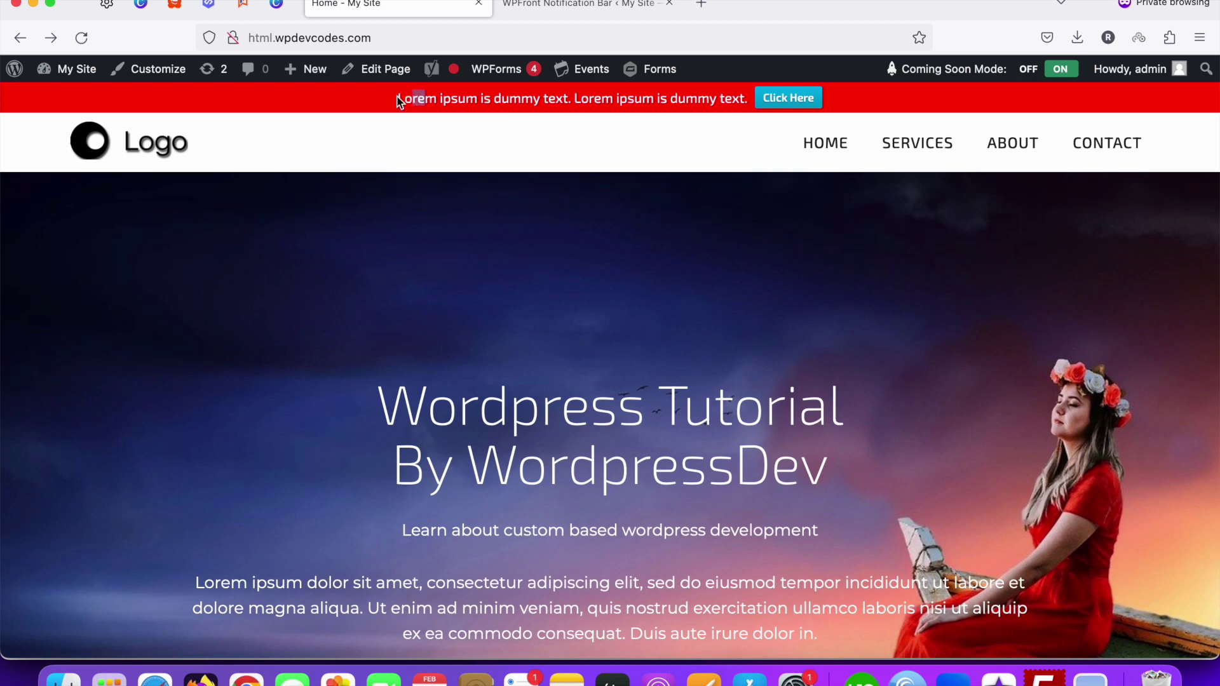
drag(398, 102, 821, 114)
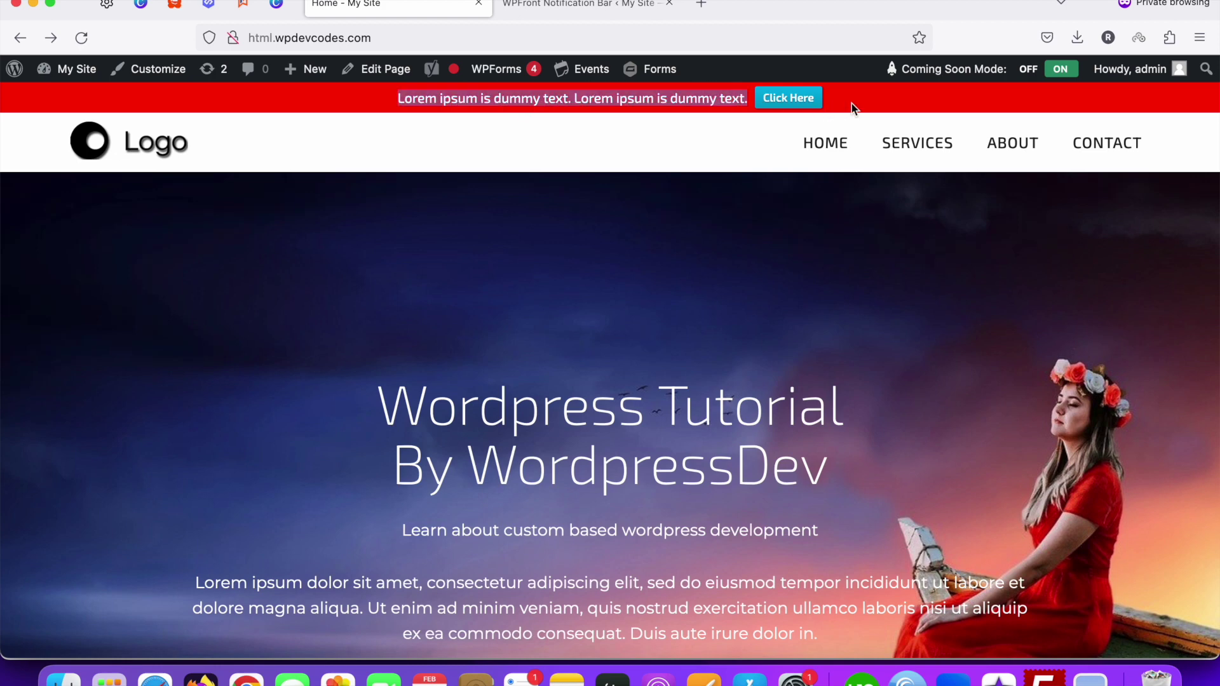